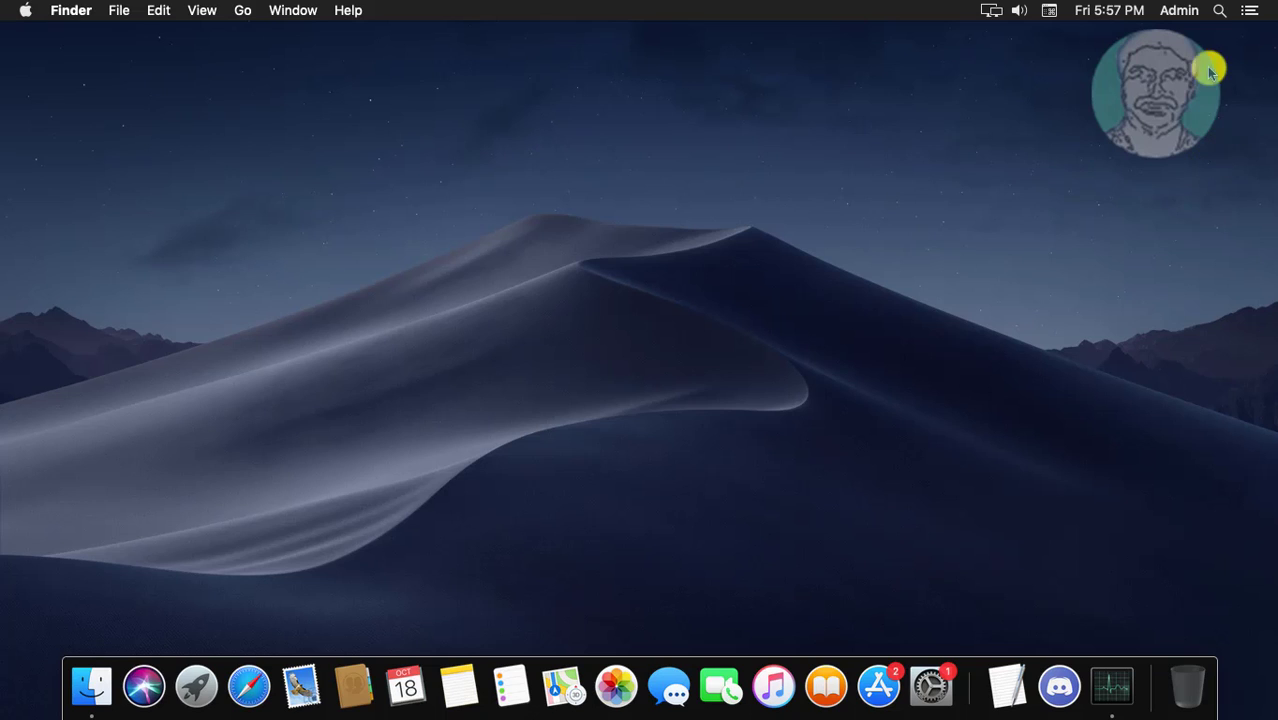
Search Spotlight for 'activity Monitor' and launch Activity Monitor from the top hit.
left_click(1220, 12)
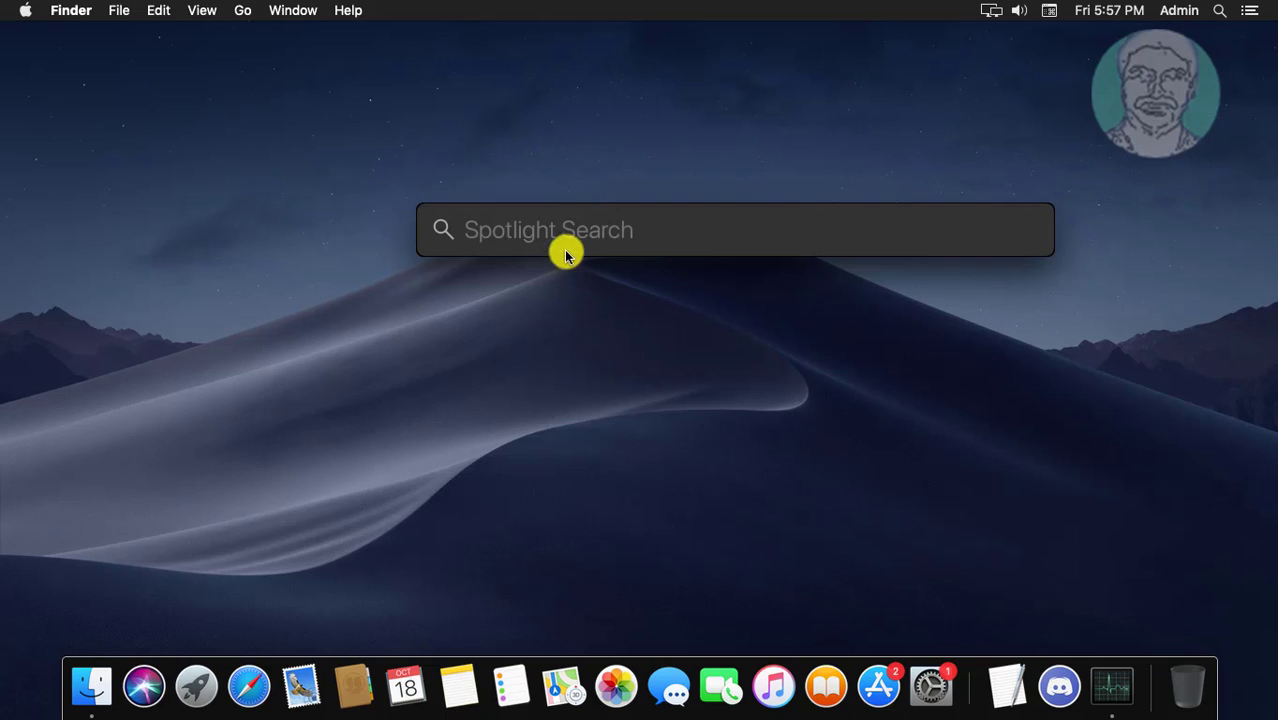
type("ac")
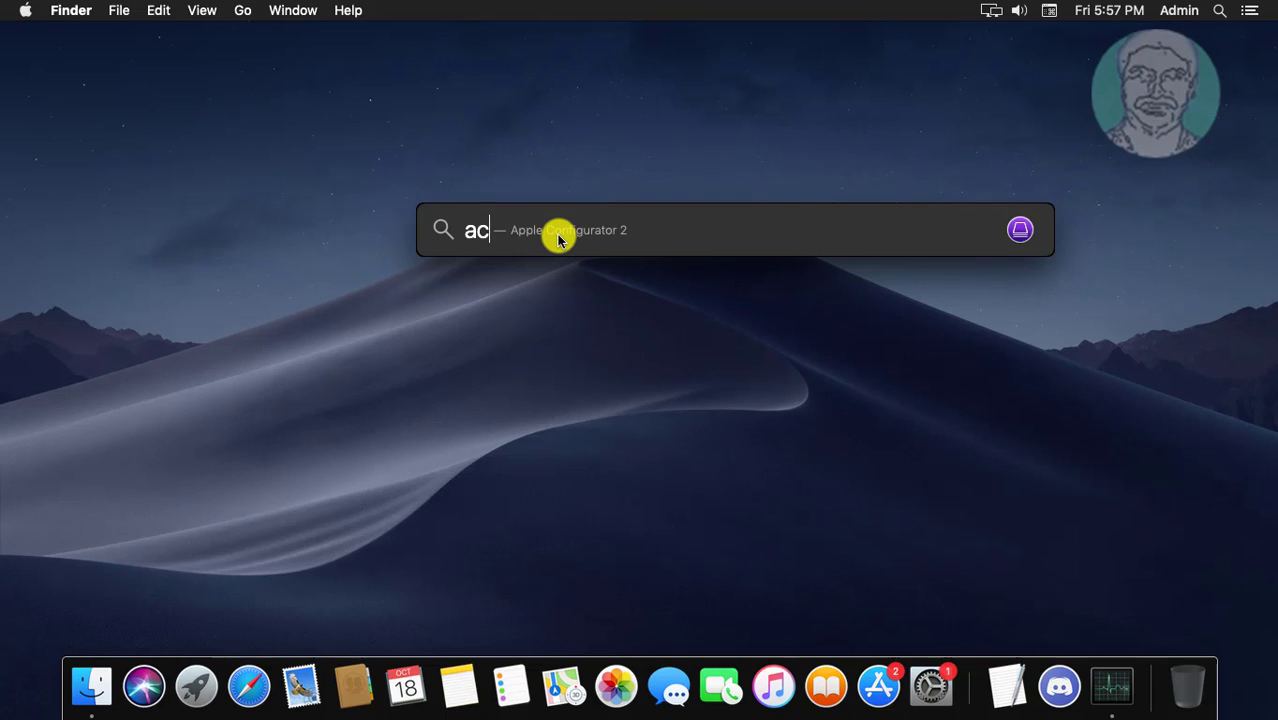
type("tiv")
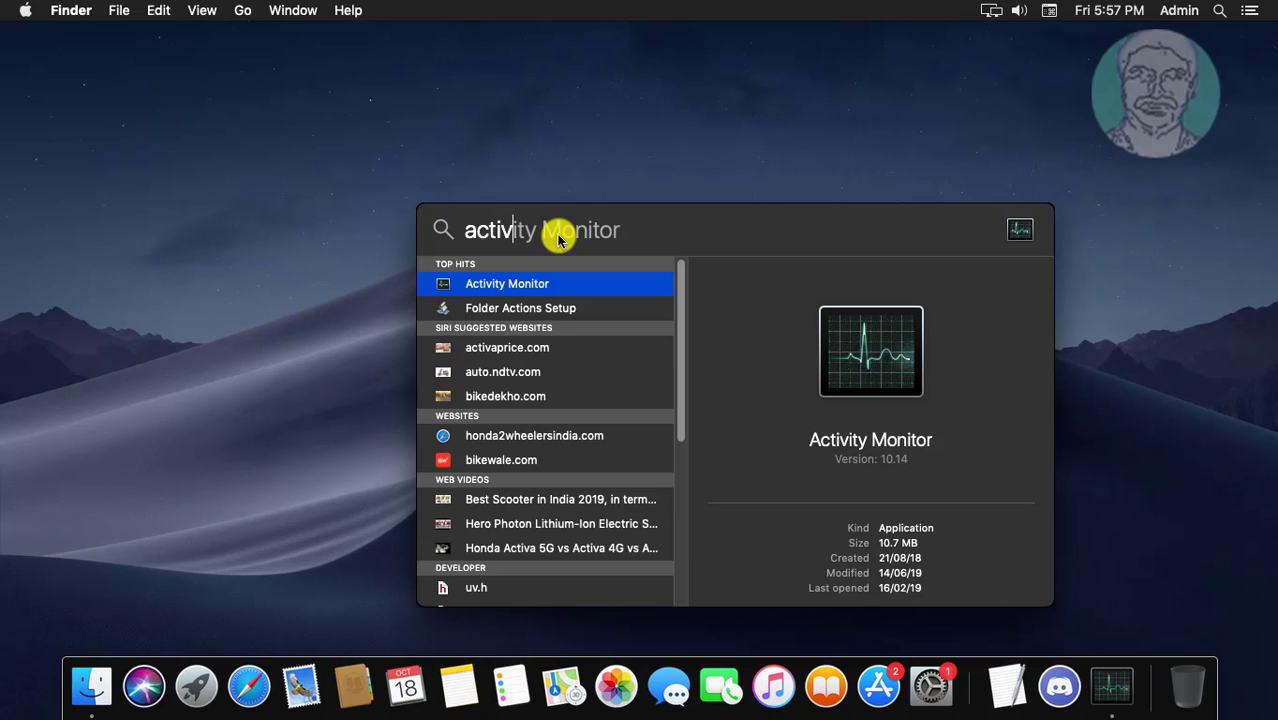
type("ity Monitor")
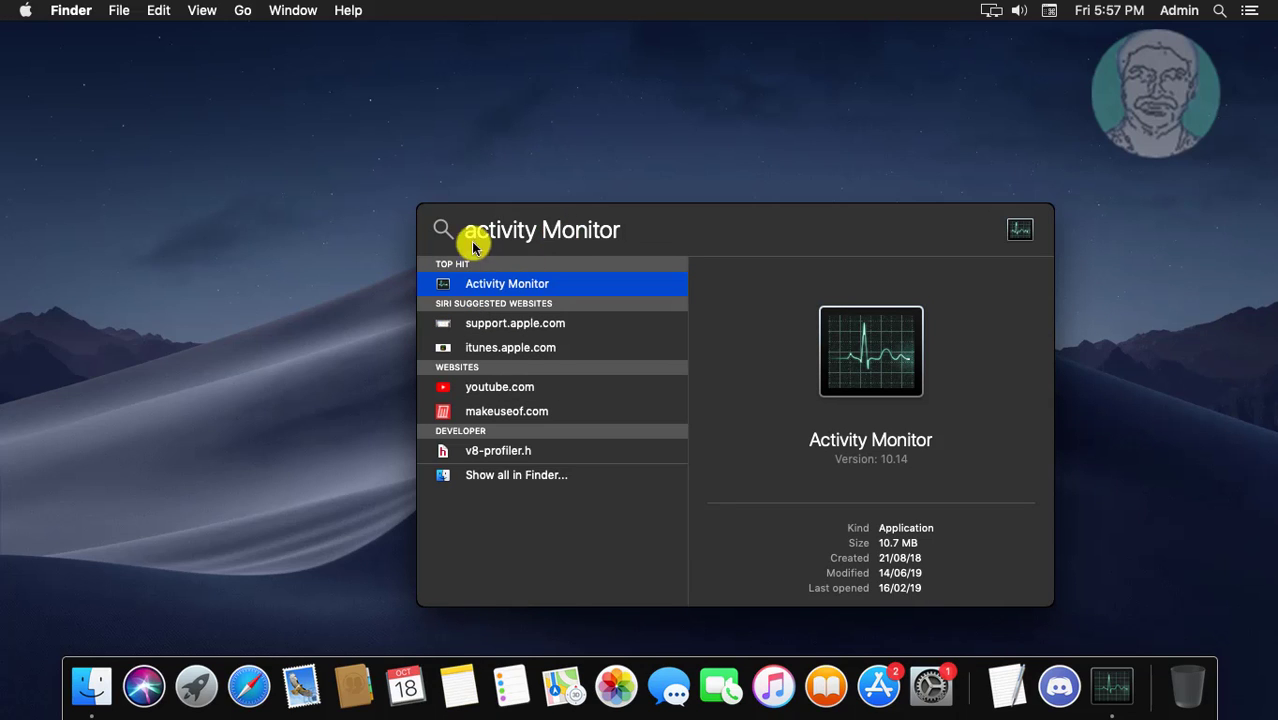
left_click(492, 289)
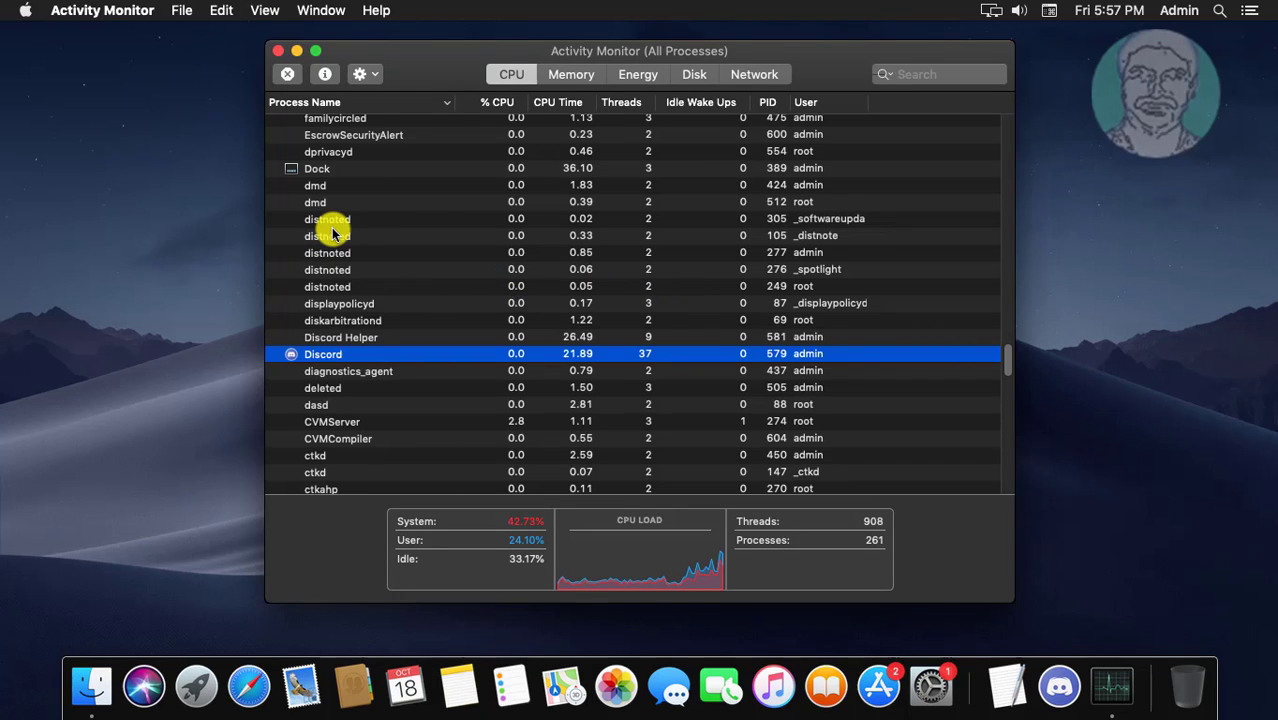
Find the Discord and Discord Helper processes in the CPU list and force quit Discord.
scroll(310, 232, "up", 20)
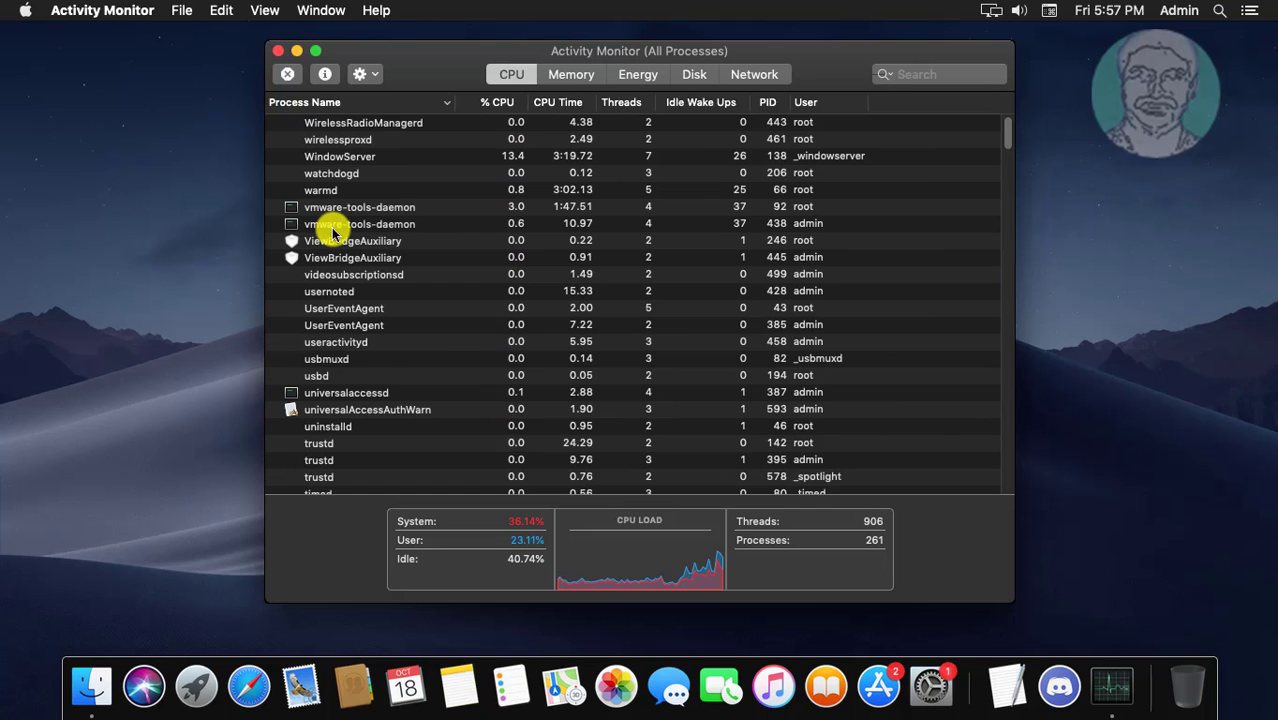
scroll(342, 346, "down", 15)
scroll(348, 358, "down", 20)
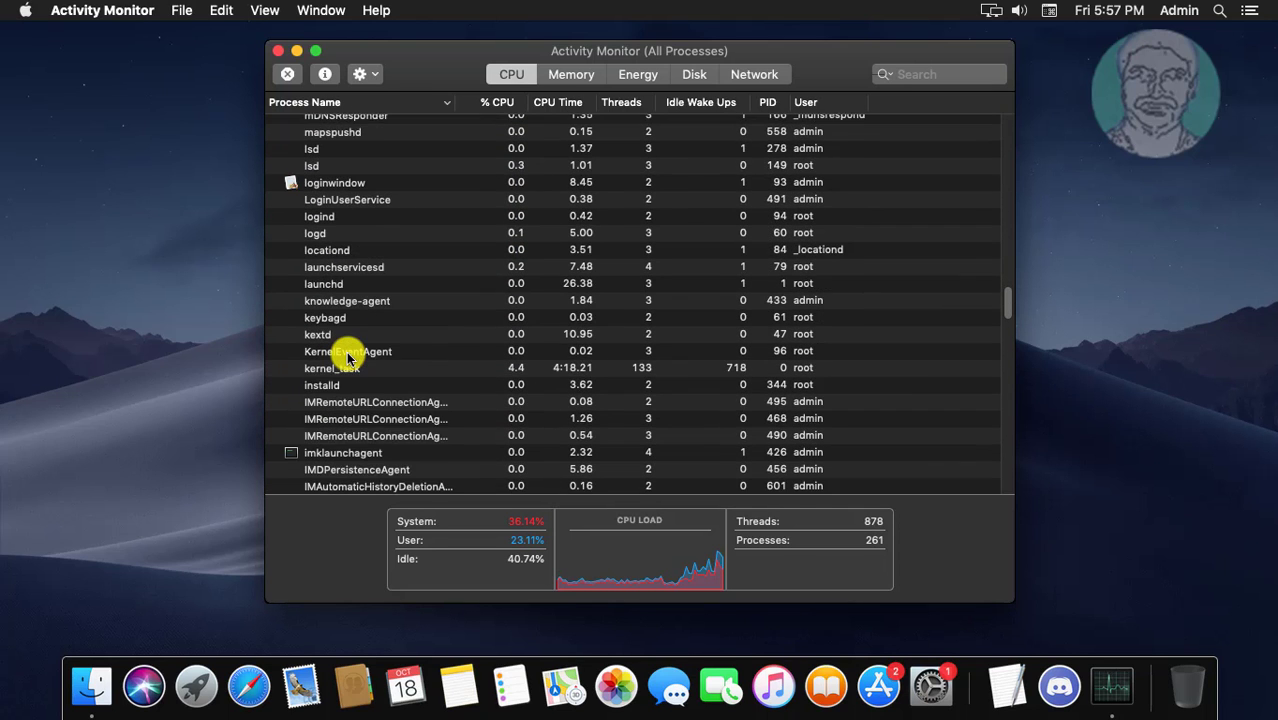
scroll(348, 358, "down", 6)
scroll(348, 358, "down", 3)
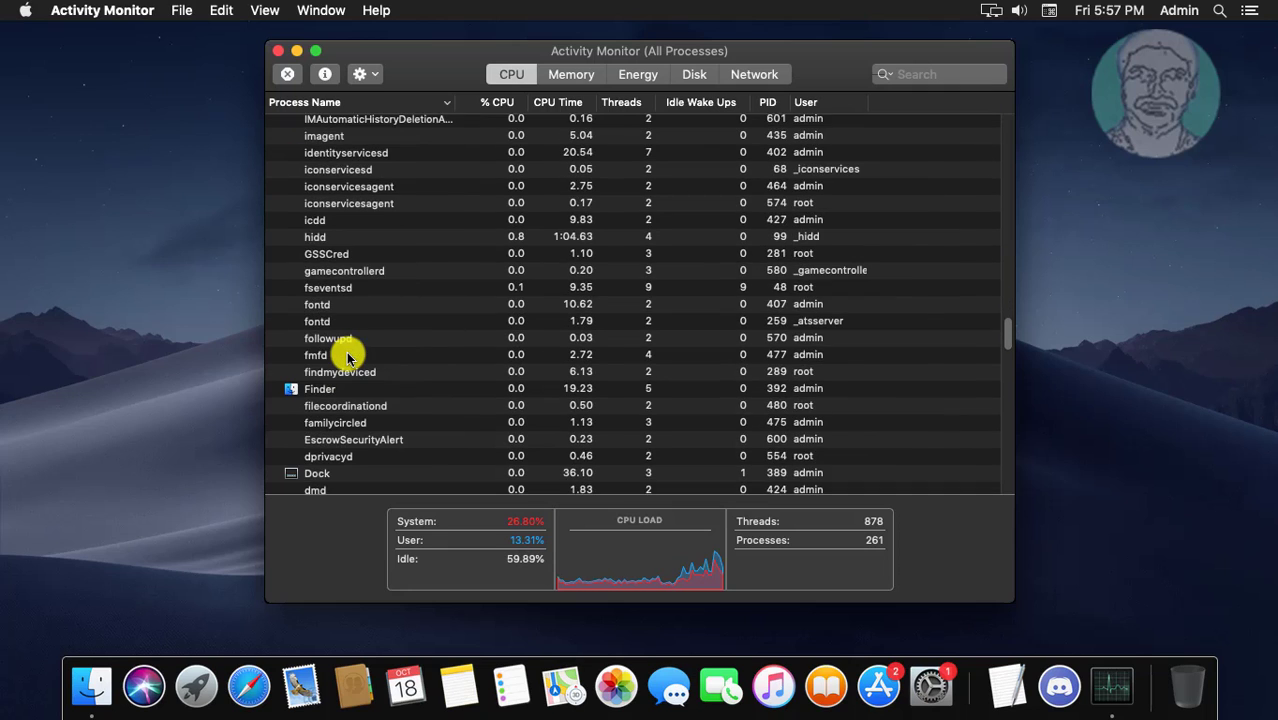
scroll(348, 358, "down", 5)
scroll(348, 358, "down", 1)
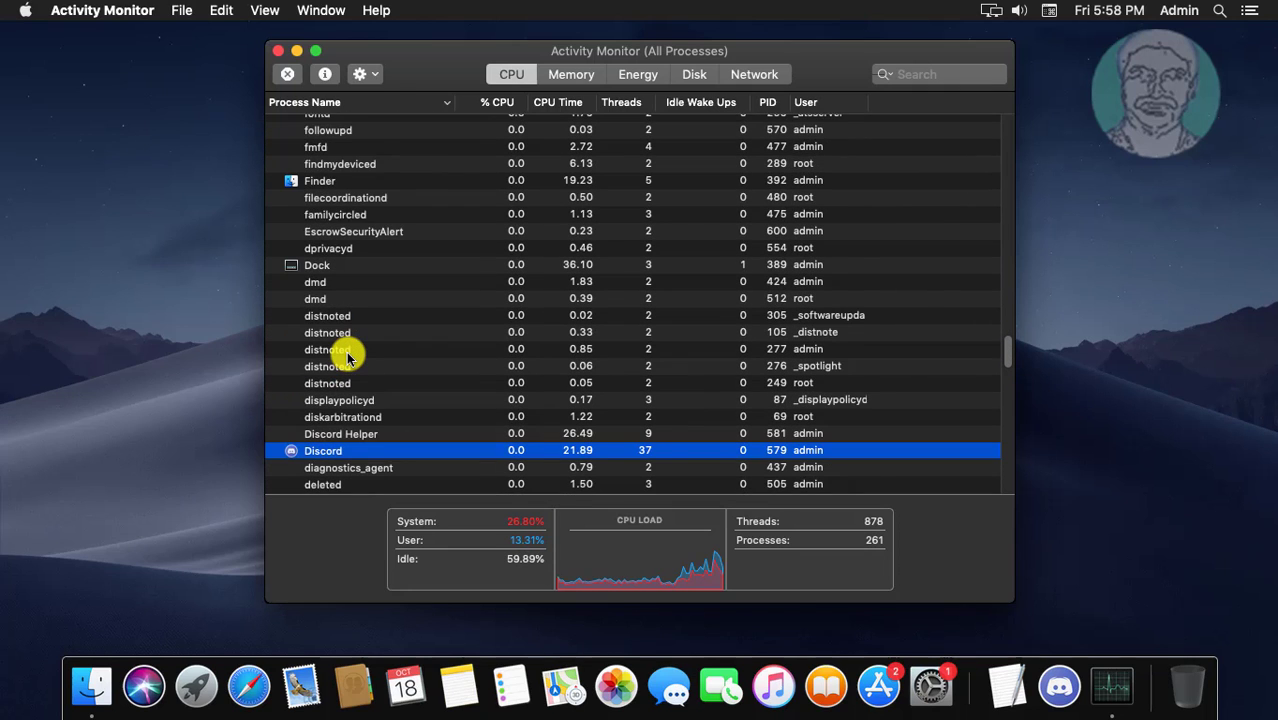
scroll(348, 349, "down", 1)
left_click(320, 418)
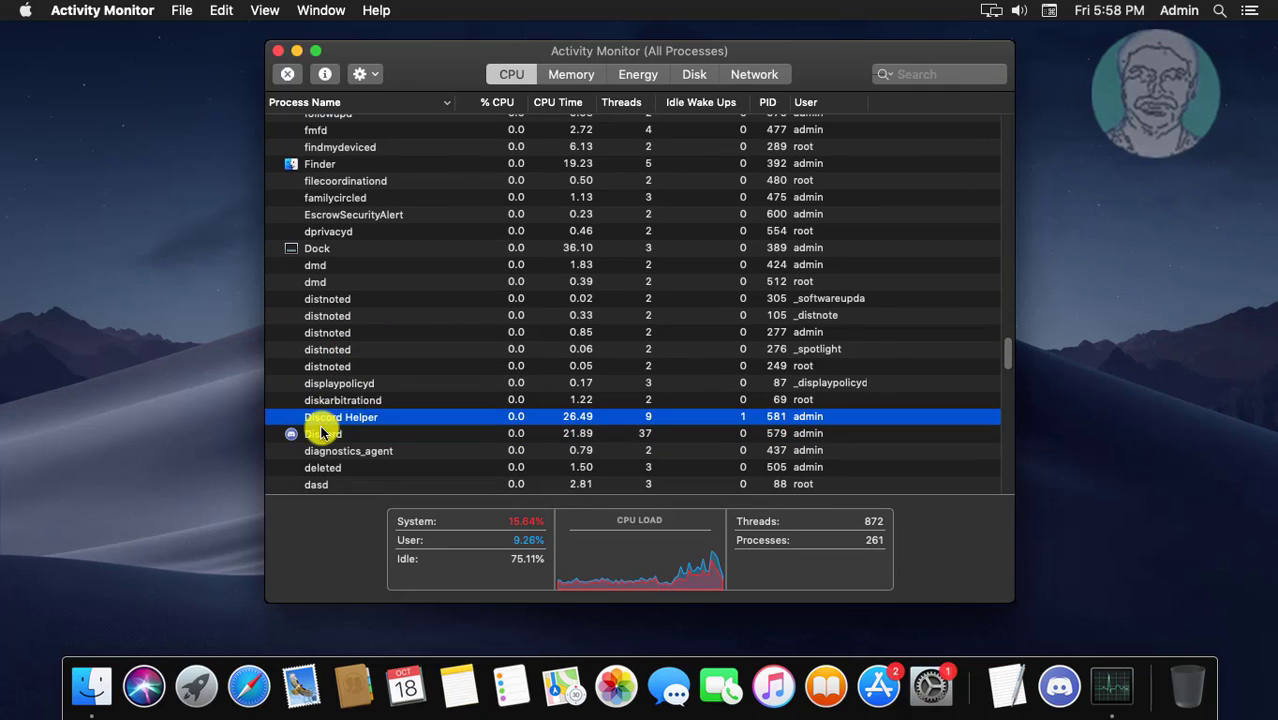
left_click(323, 436)
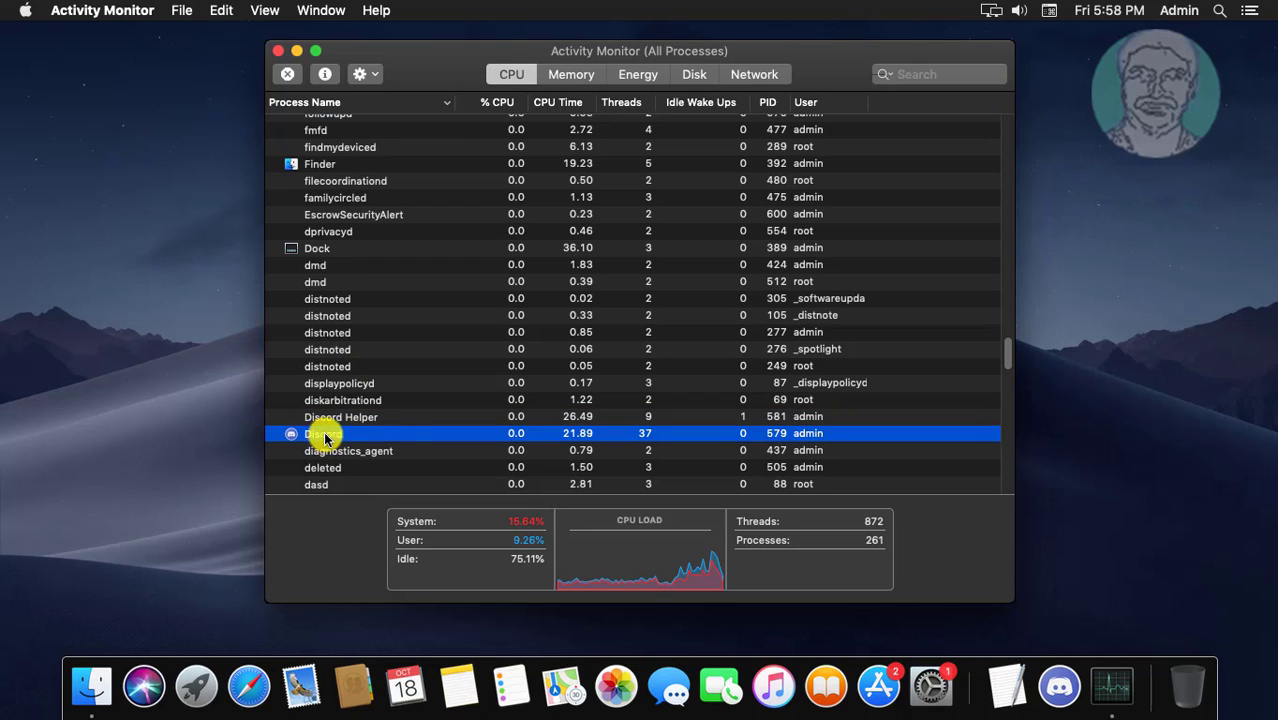
left_click(288, 75)
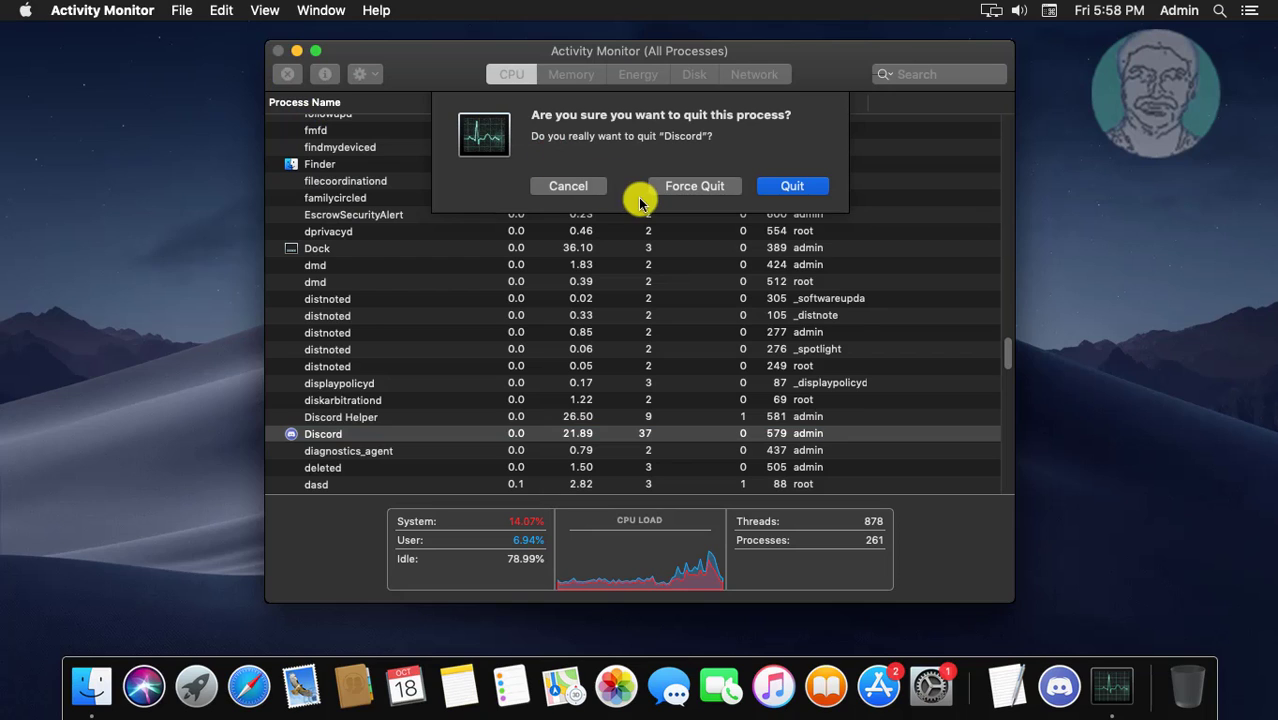
left_click(708, 187)
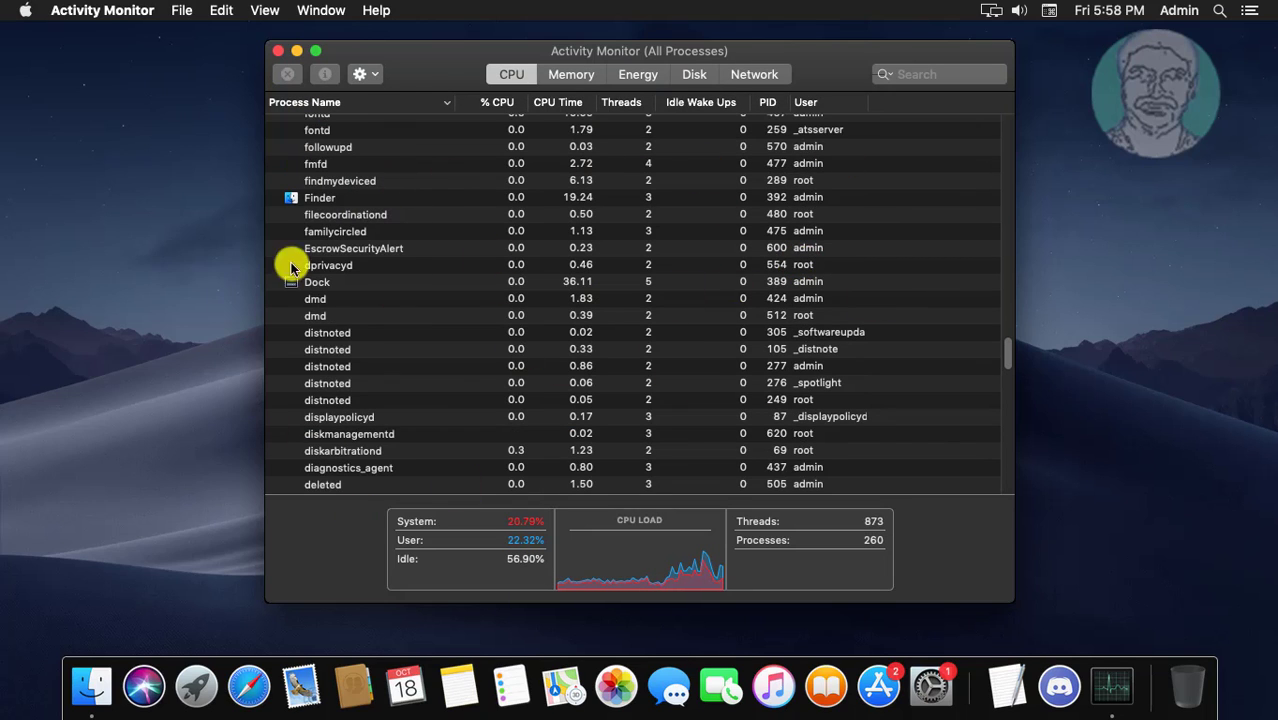
Close Activity Monitor and go to the folder ~/Library/Application Support in Finder.
left_click(279, 52)
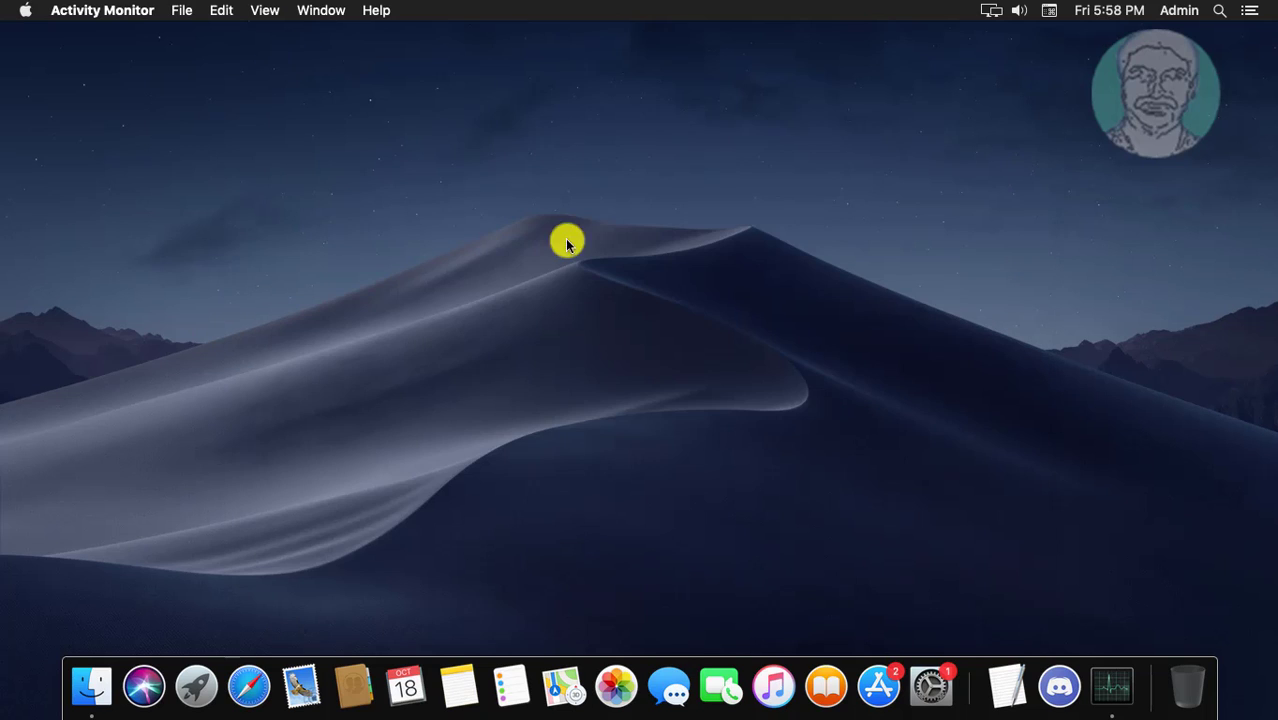
left_click(870, 330)
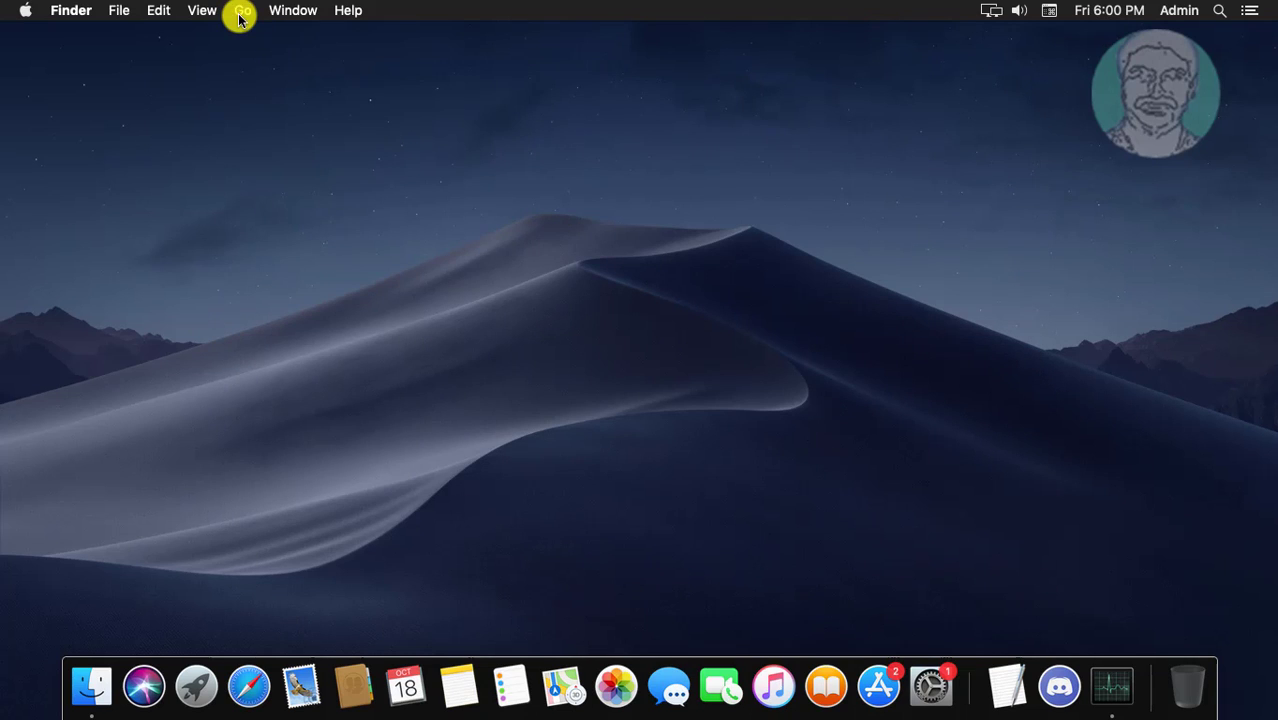
left_click(242, 11)
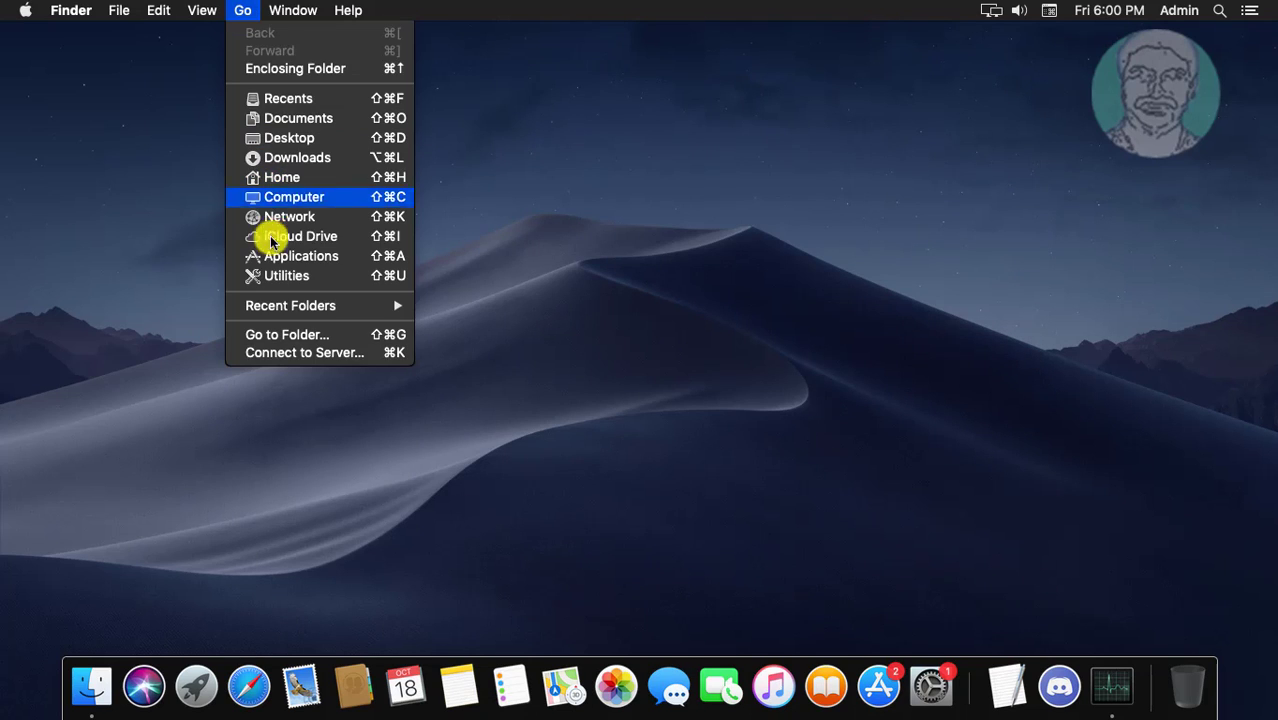
left_click(325, 340)
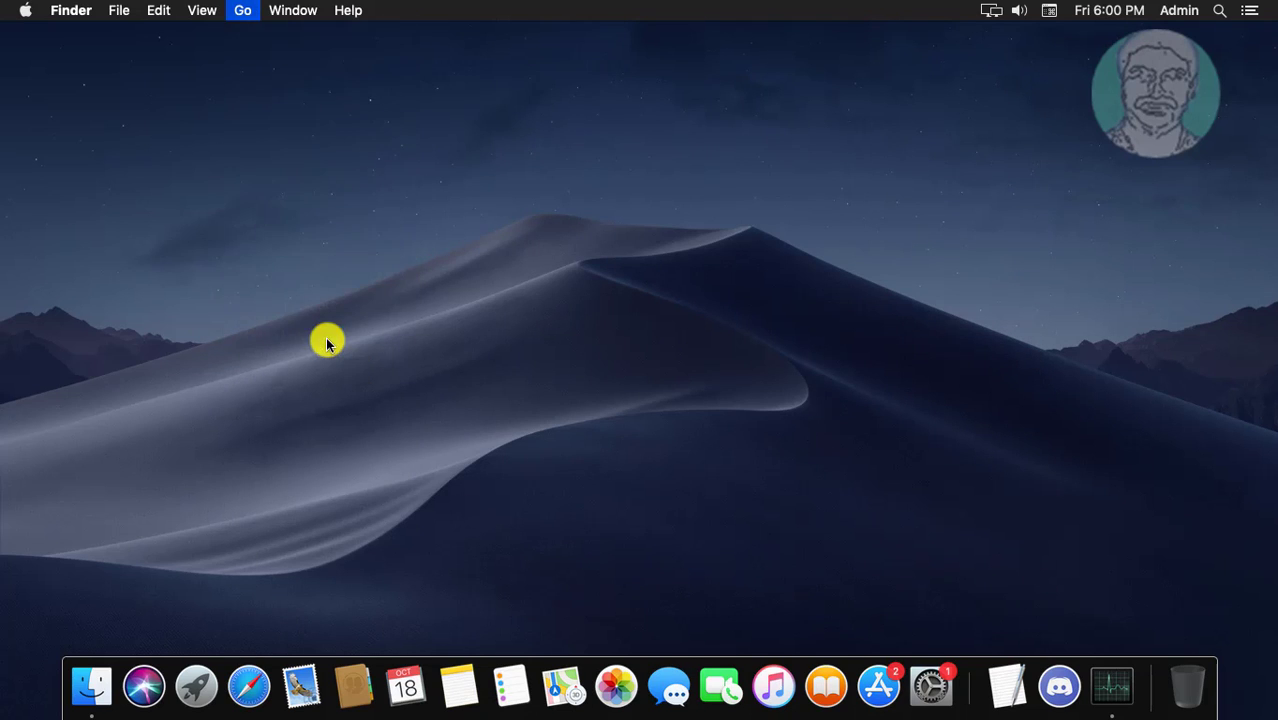
right_click(538, 220)
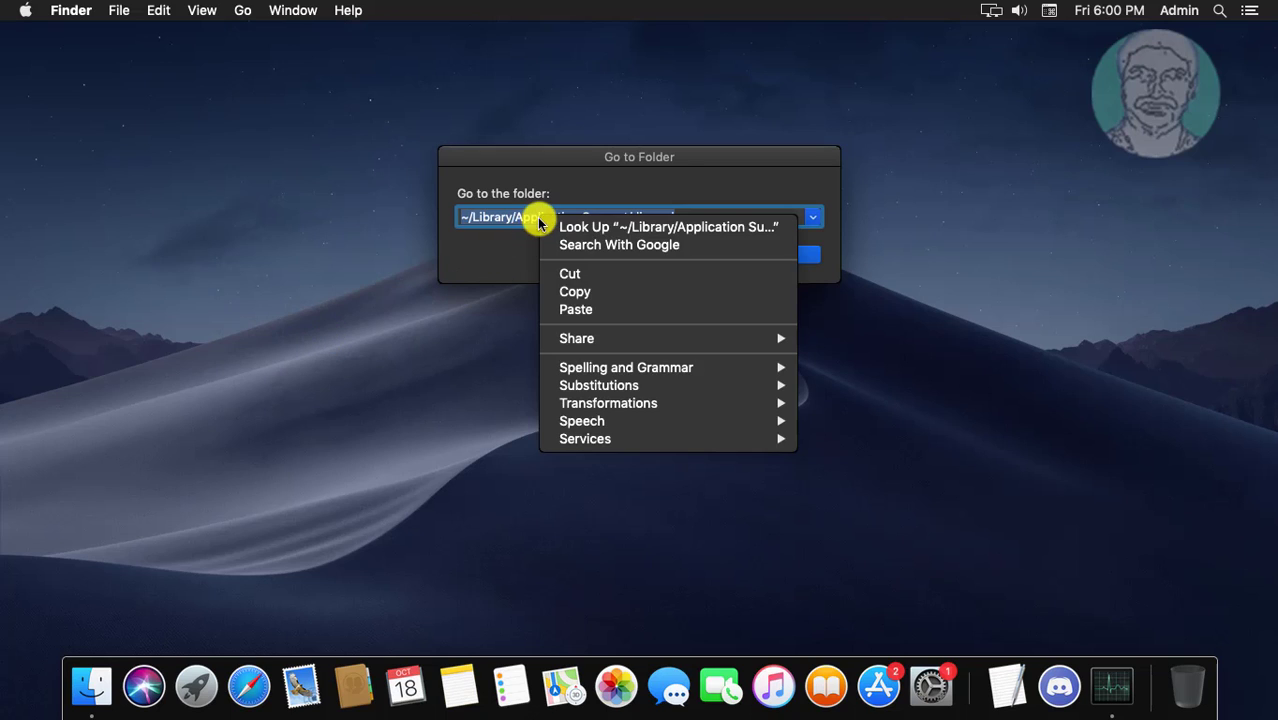
left_click(570, 310)
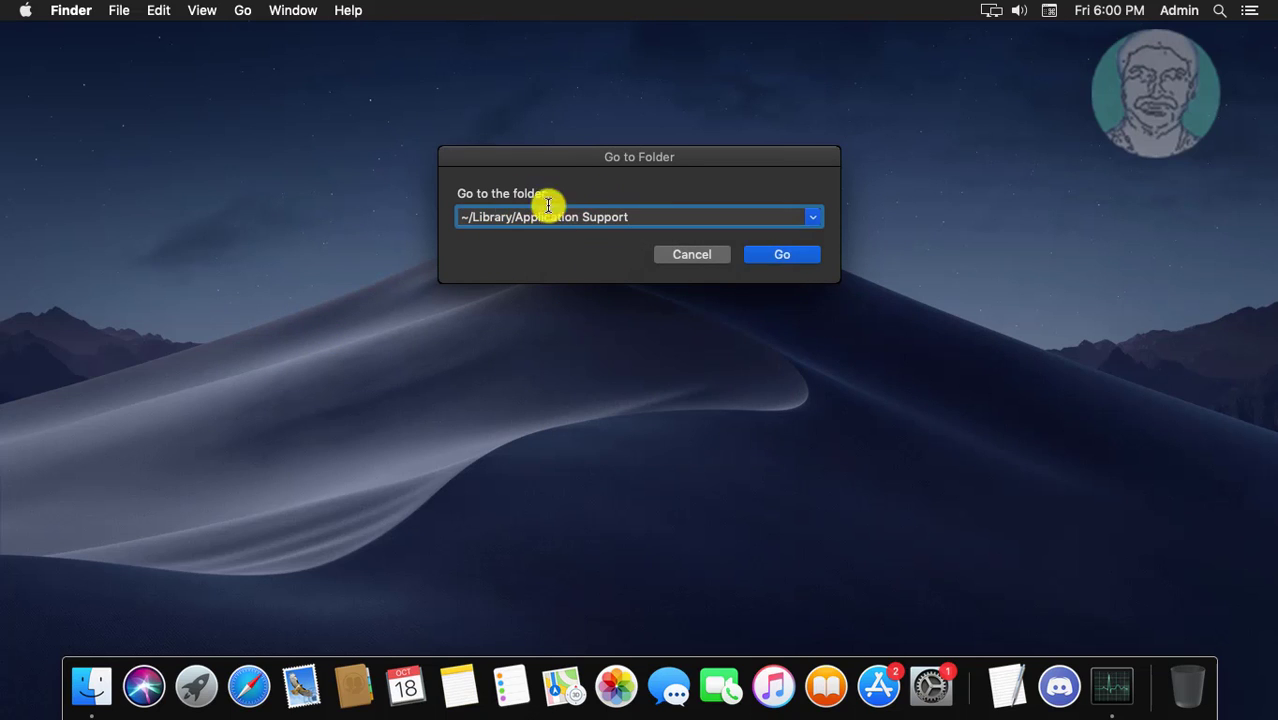
left_click(768, 256)
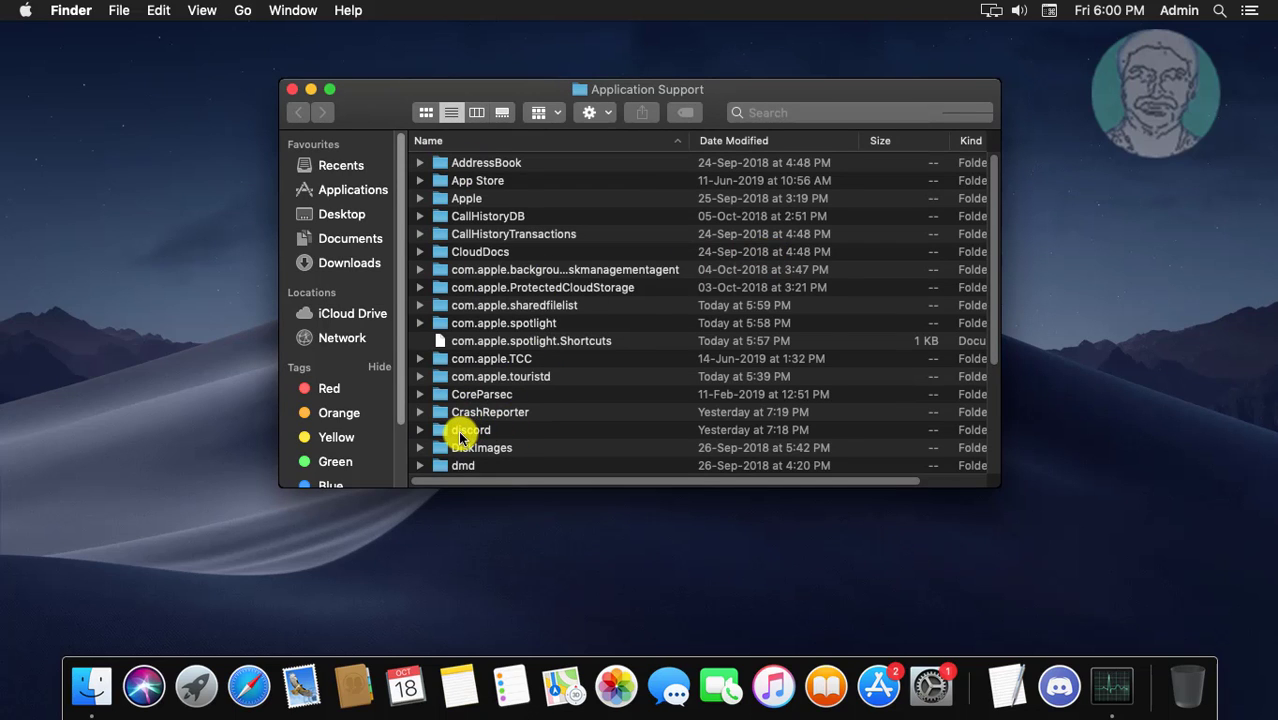
Move the discord folder to the Trash and close the Application Support window.
left_click(461, 437)
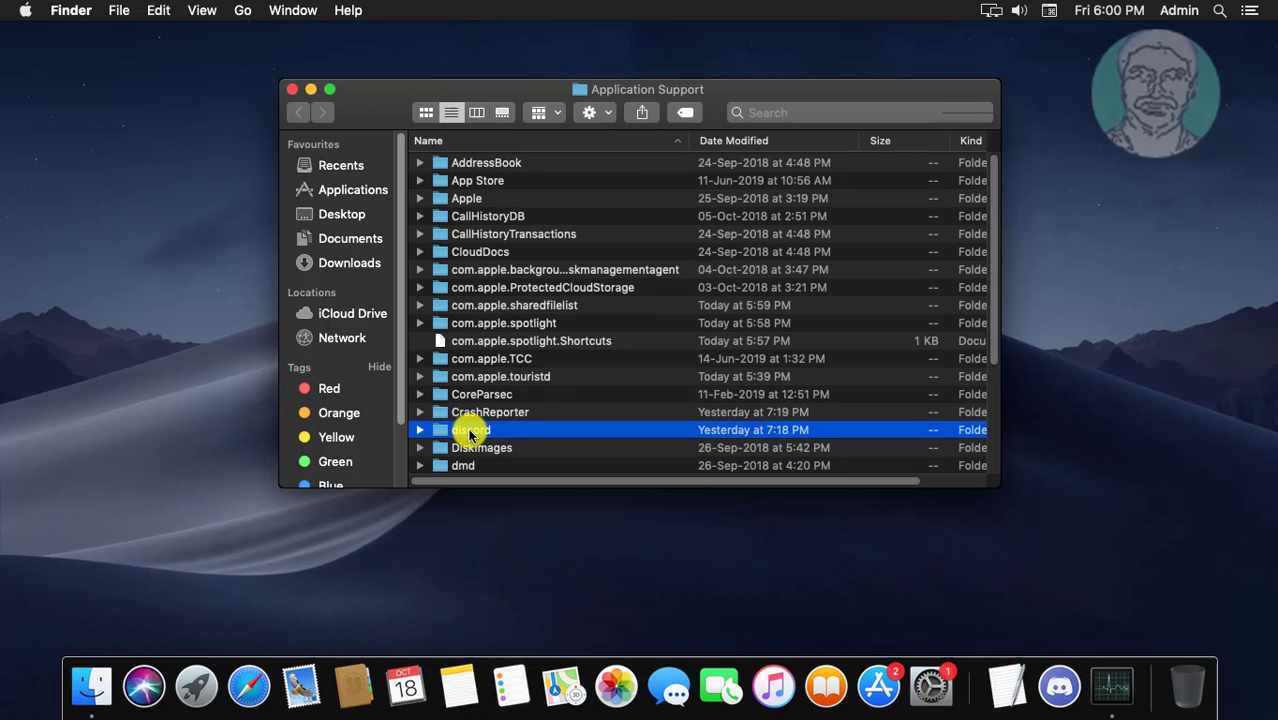
right_click(466, 432)
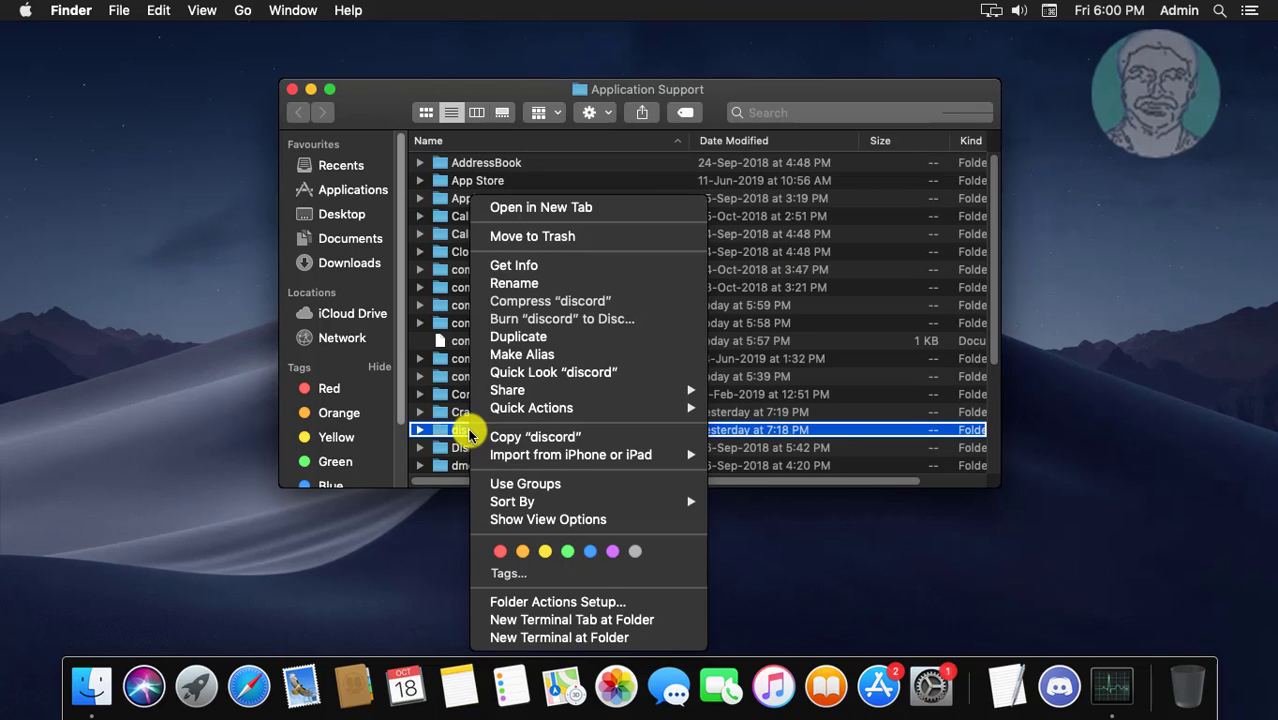
left_click(555, 240)
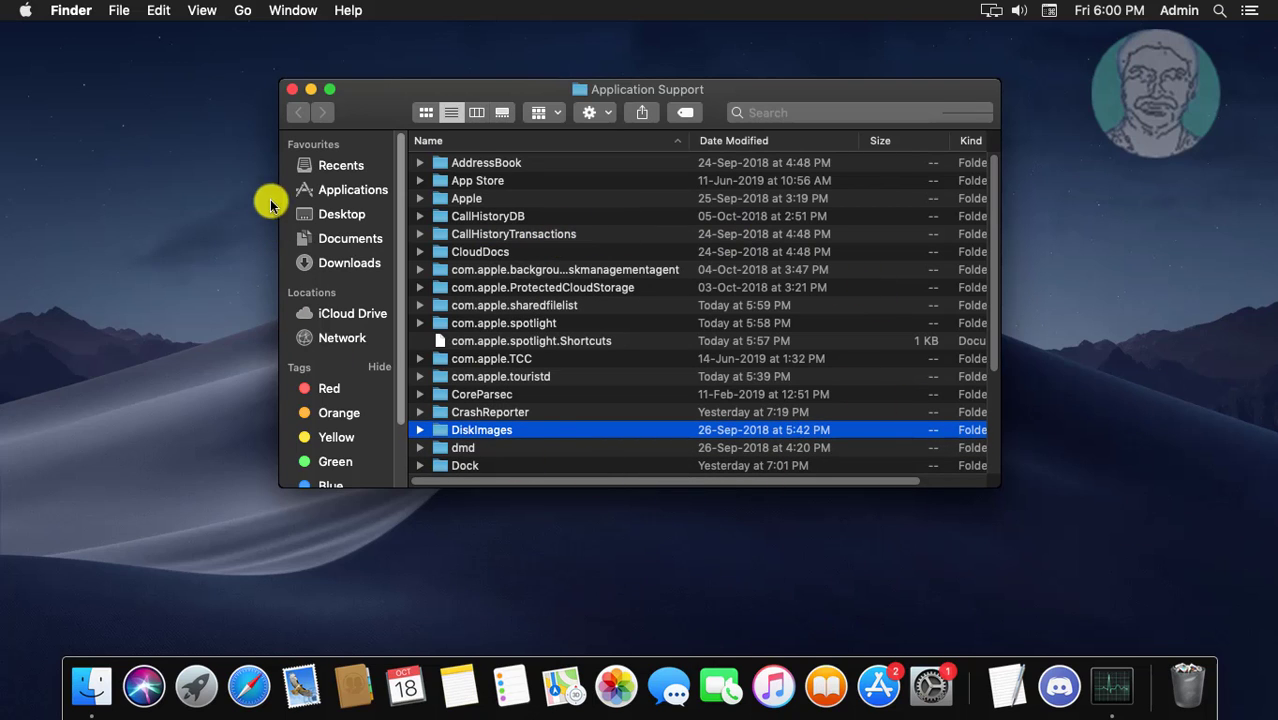
left_click(296, 92)
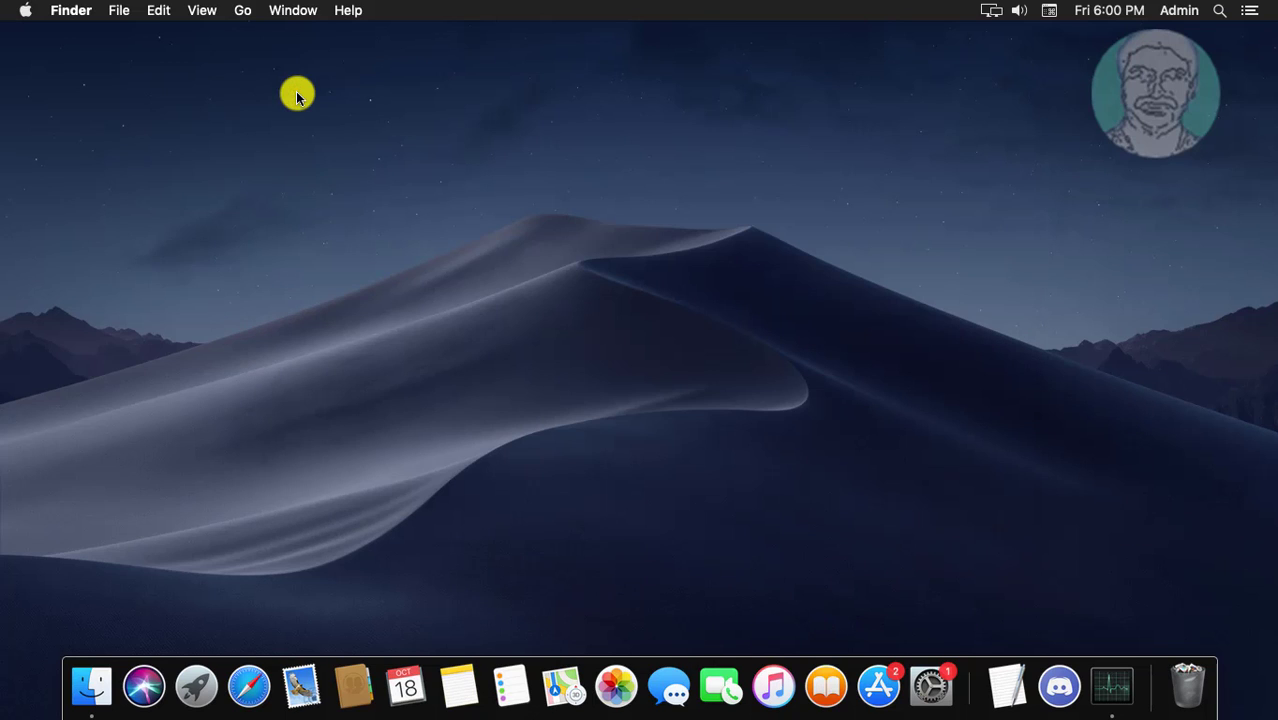
left_click(242, 11)
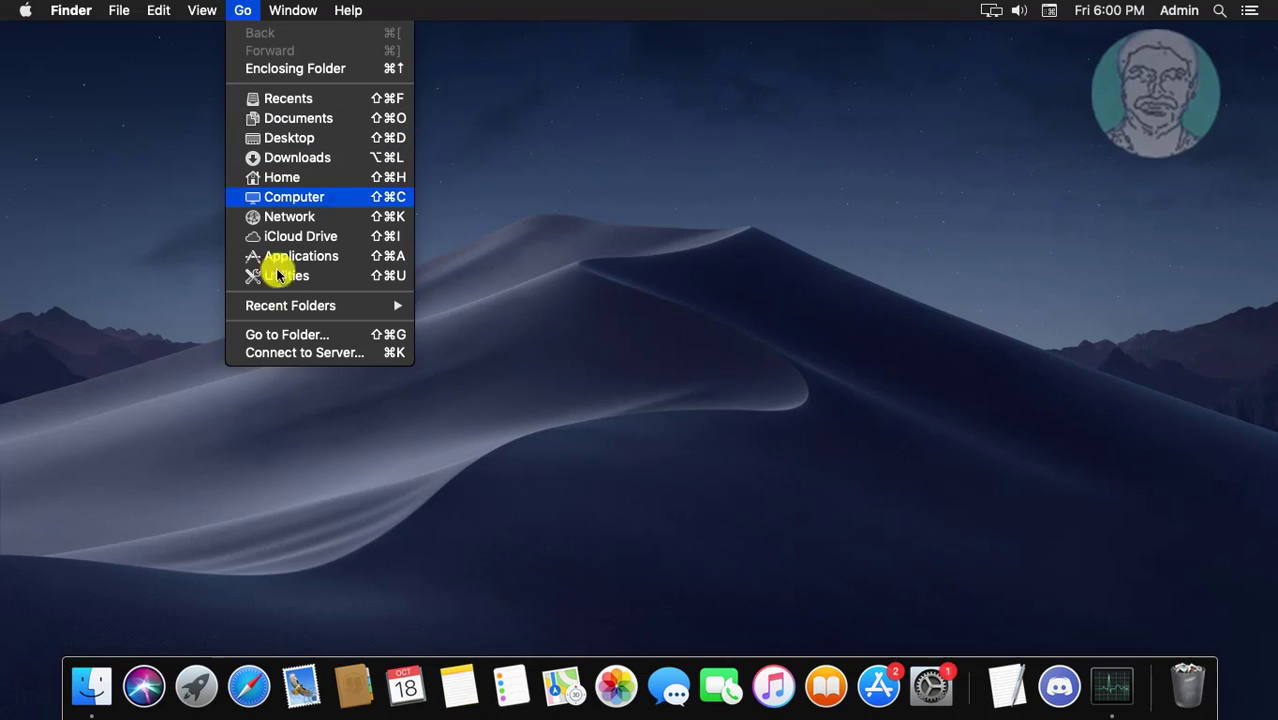
left_click(286, 337)
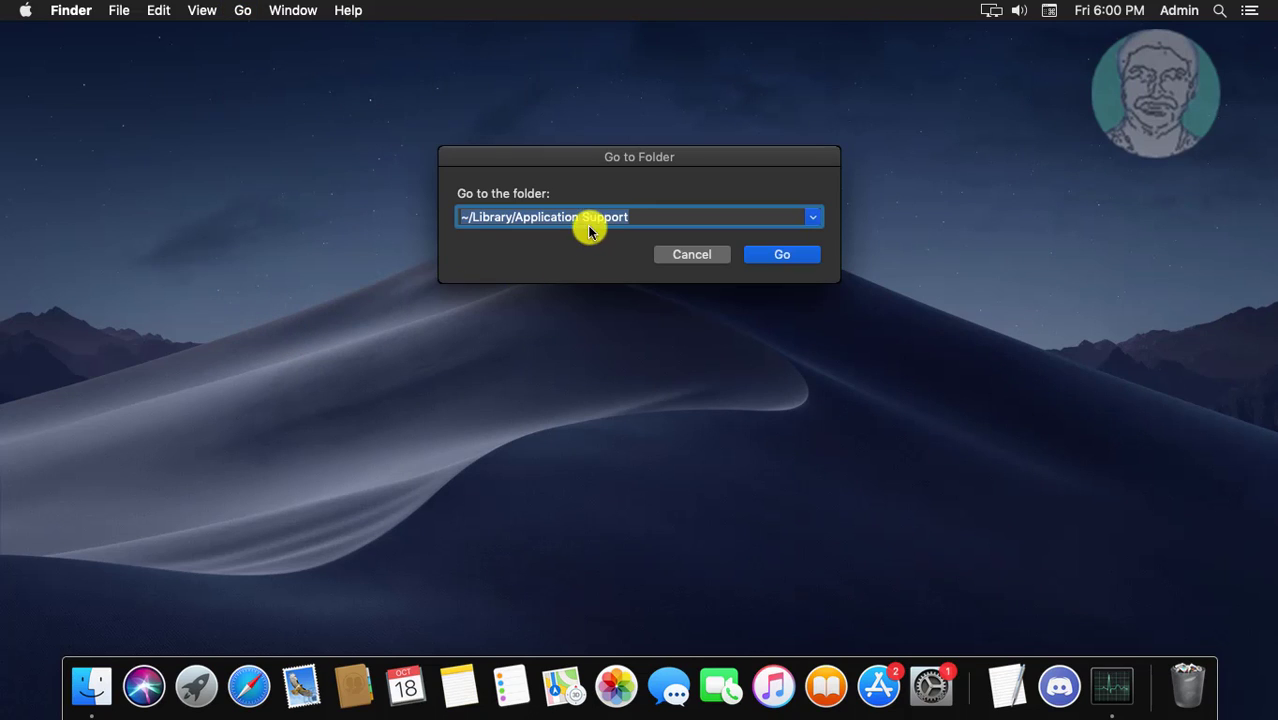
right_click(556, 218)
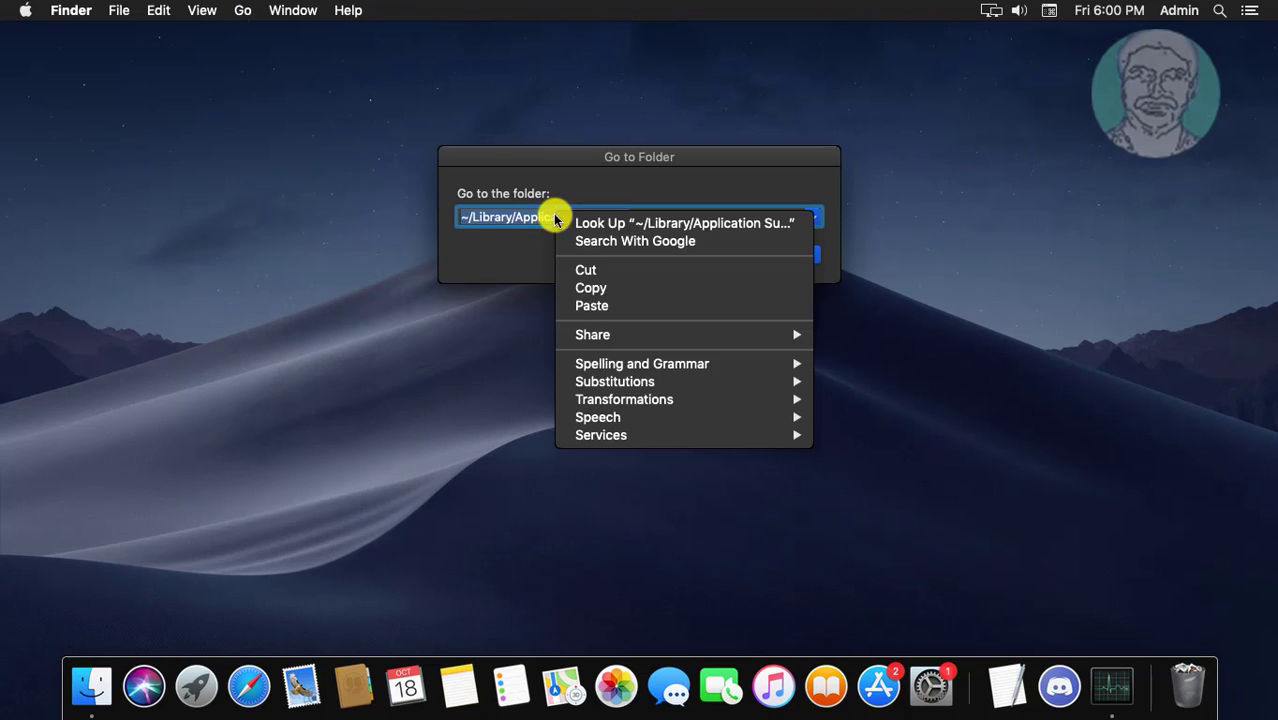
left_click(595, 304)
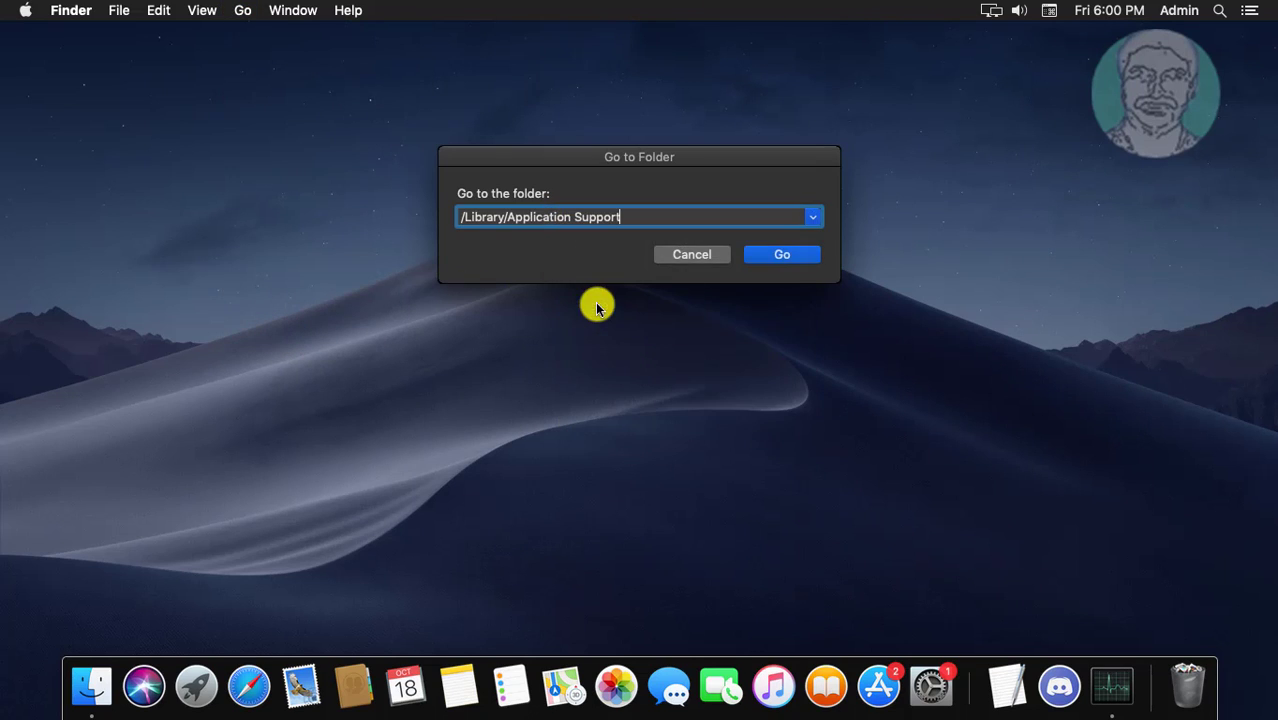
left_click(787, 254)
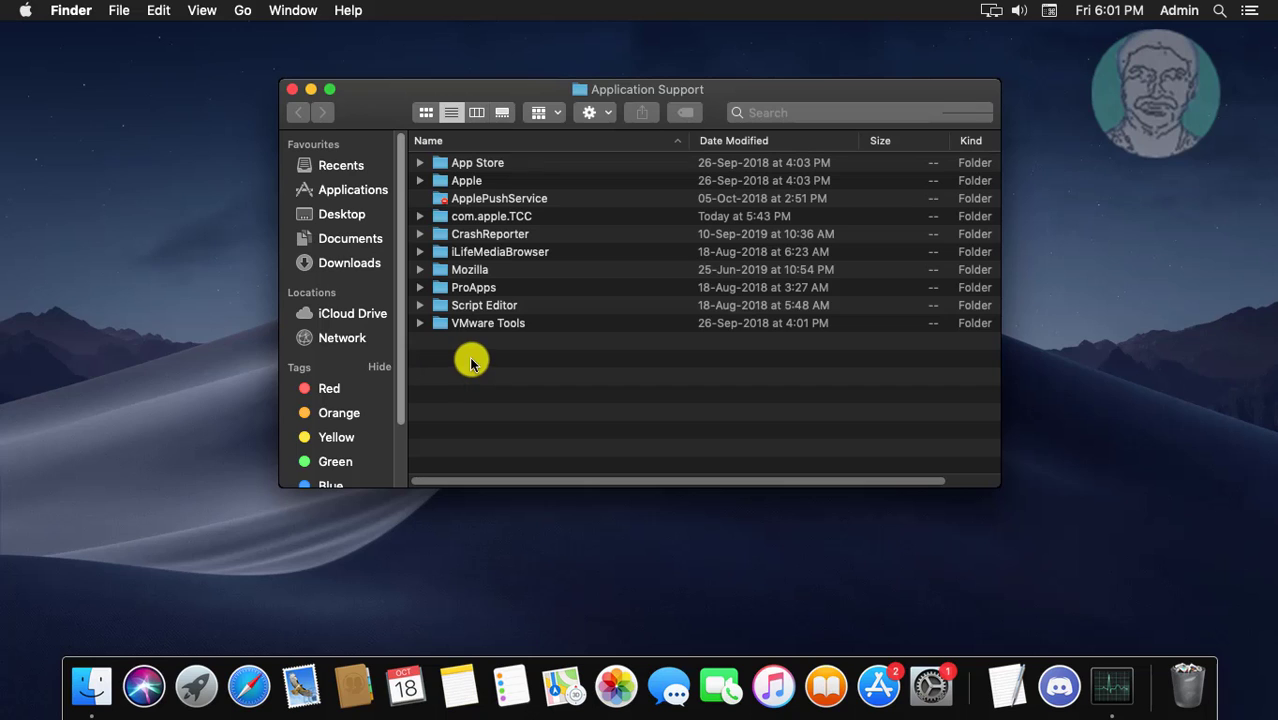
left_click(291, 90)
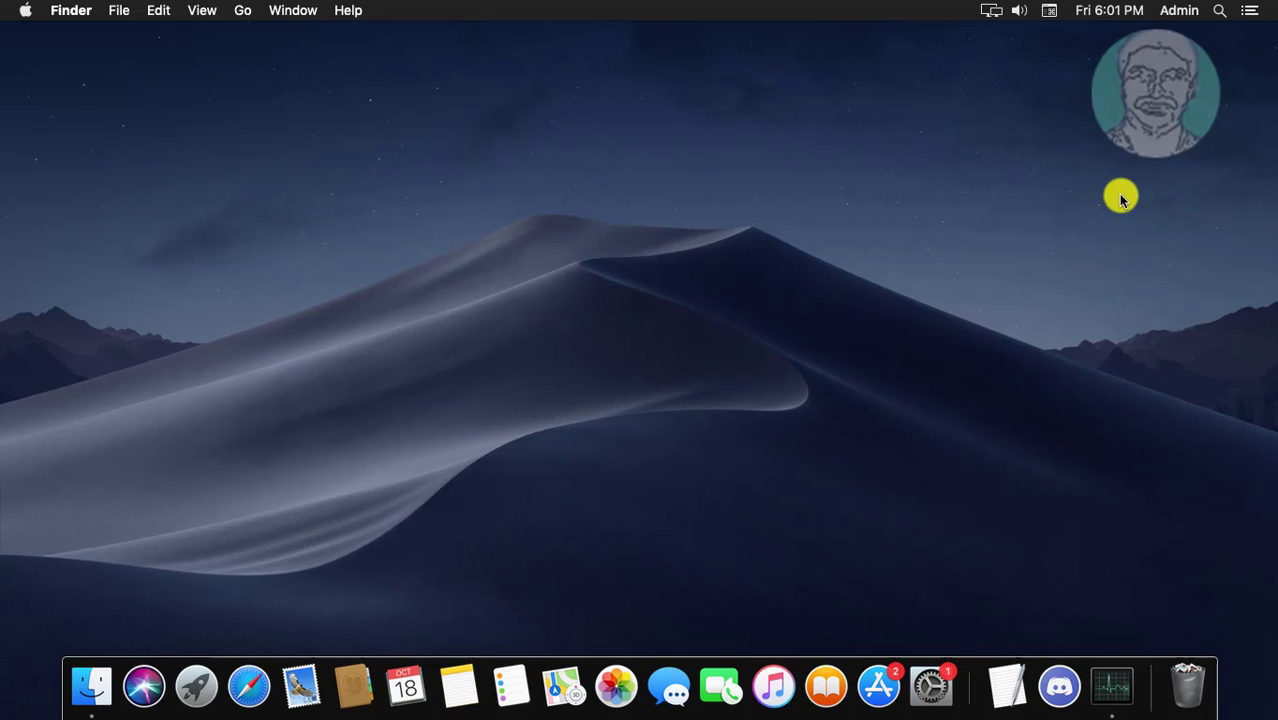
Go to Applications, move the Discord app to the Trash, and close the window.
left_click(242, 12)
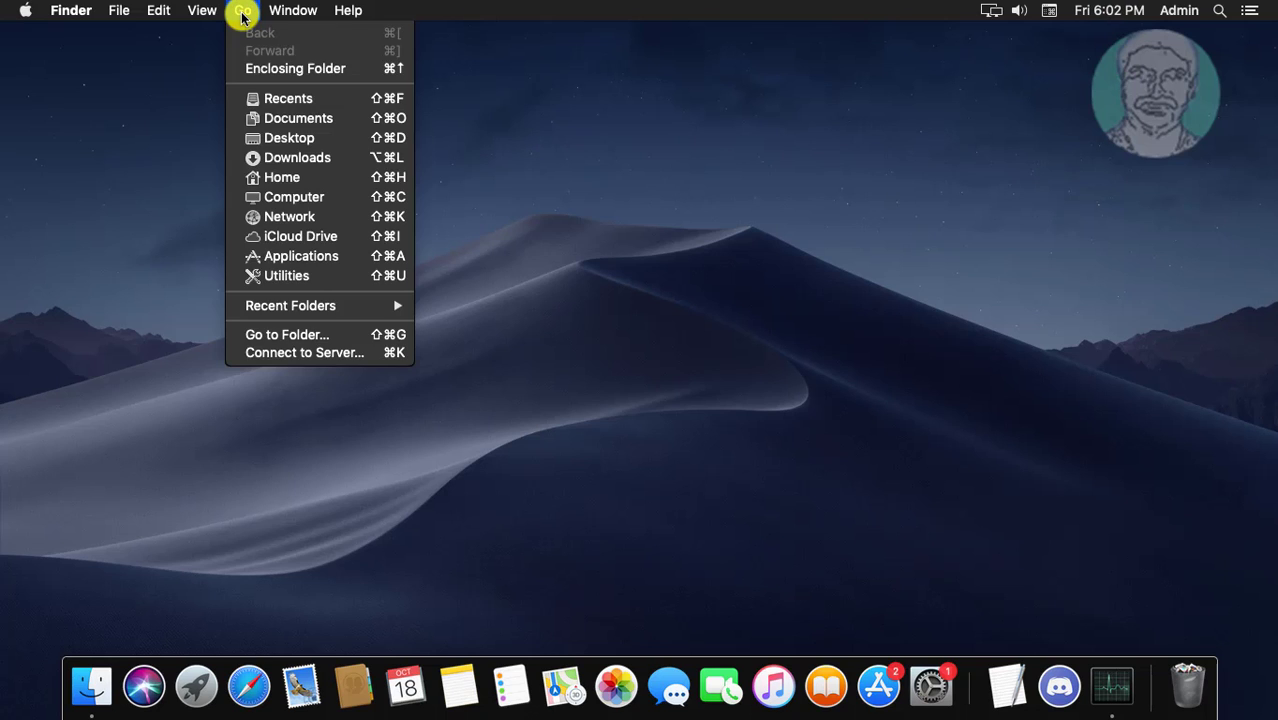
left_click(294, 256)
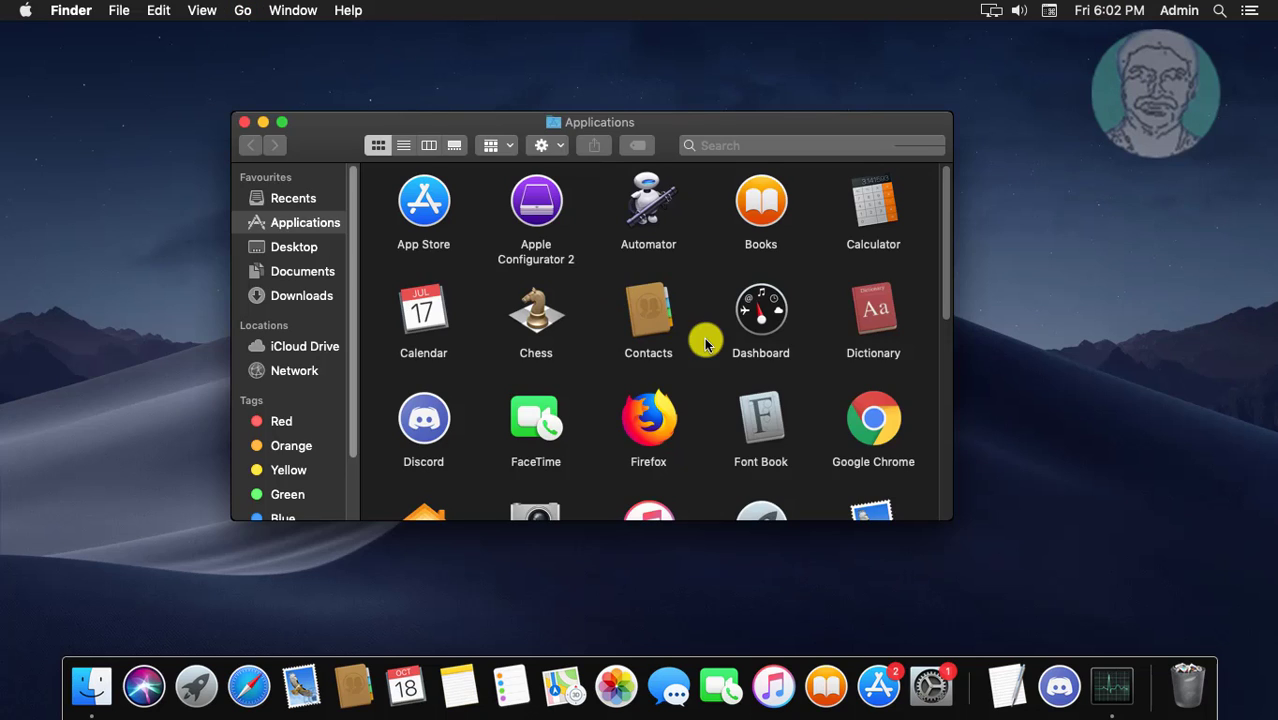
scroll(700, 343, "down", 1)
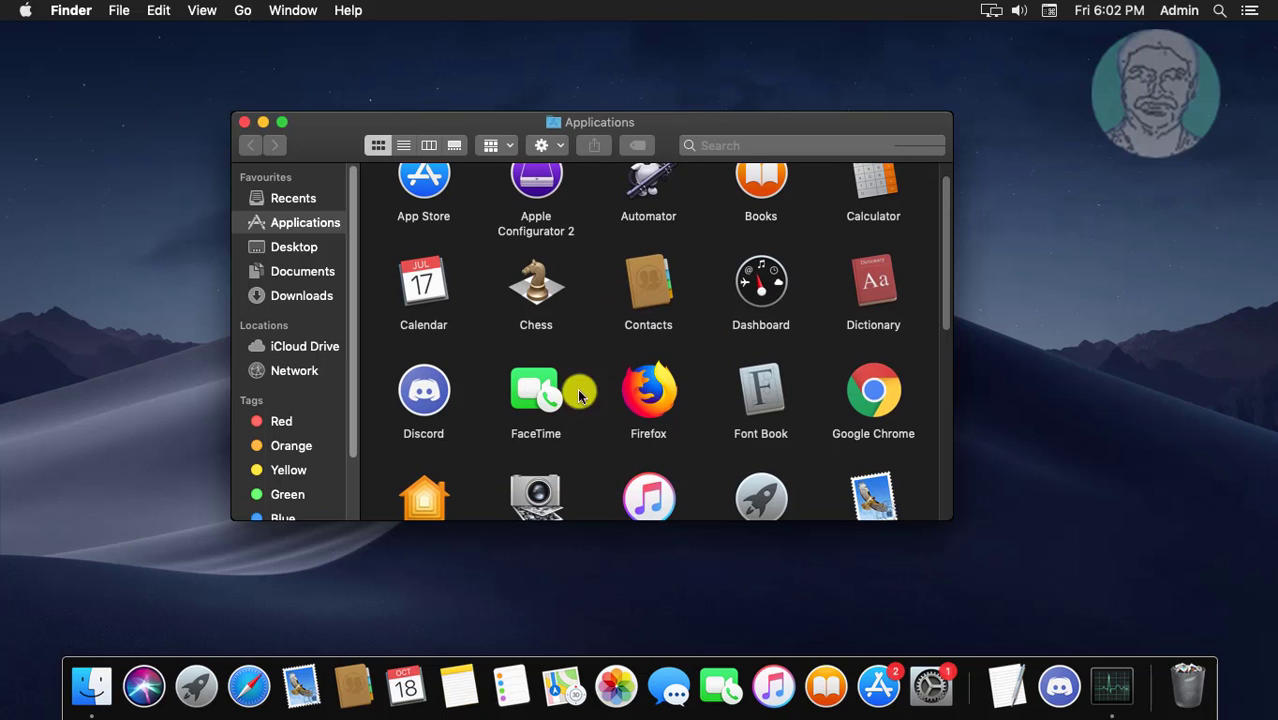
left_click(443, 403)
right_click(443, 403)
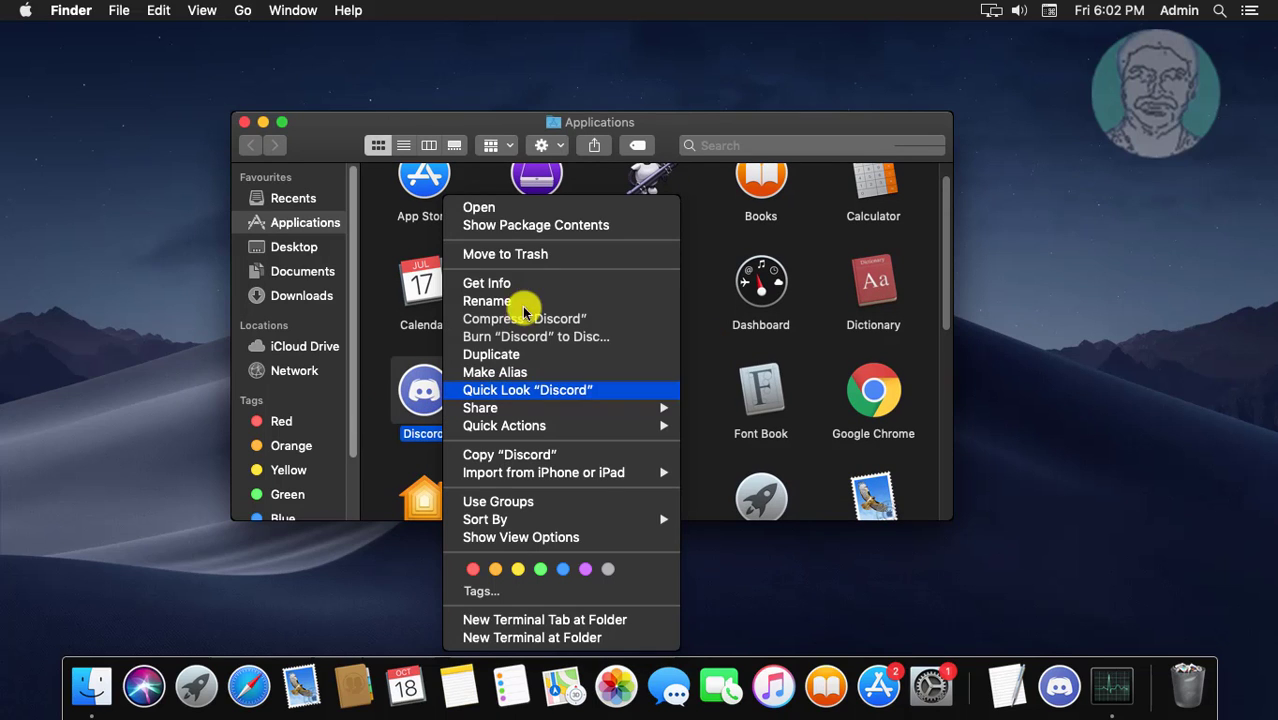
left_click(529, 255)
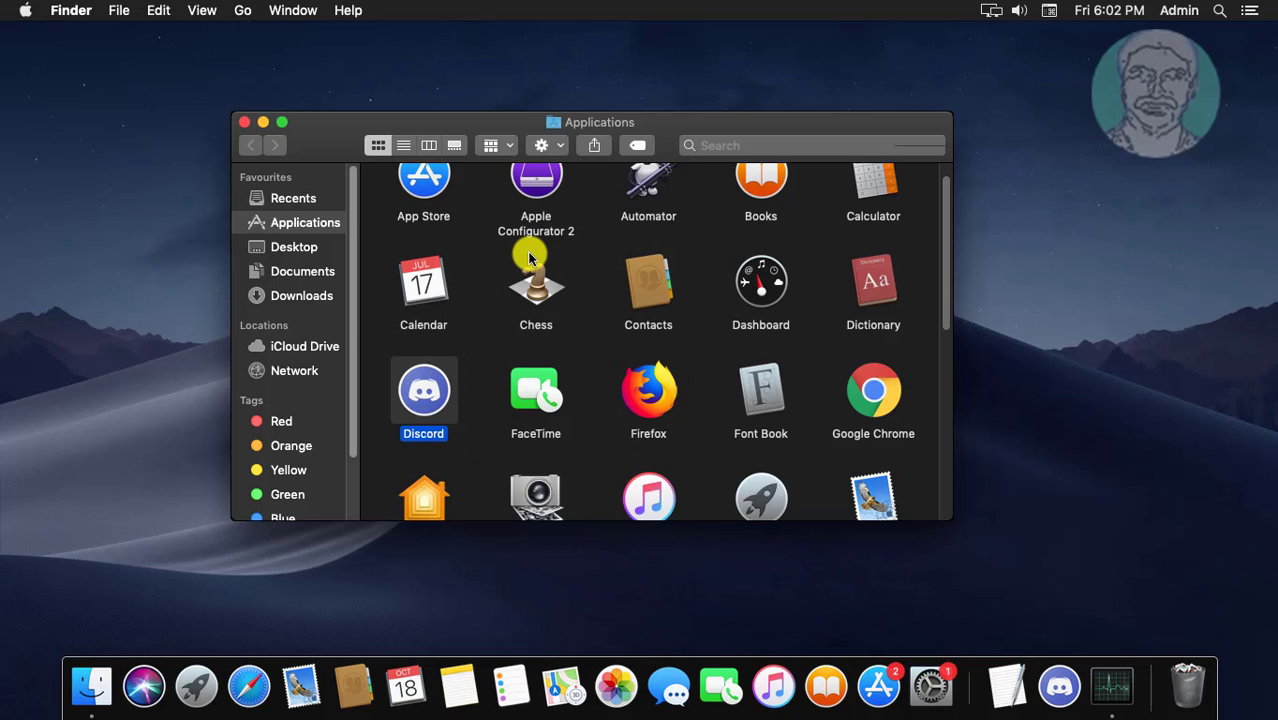
left_click(245, 123)
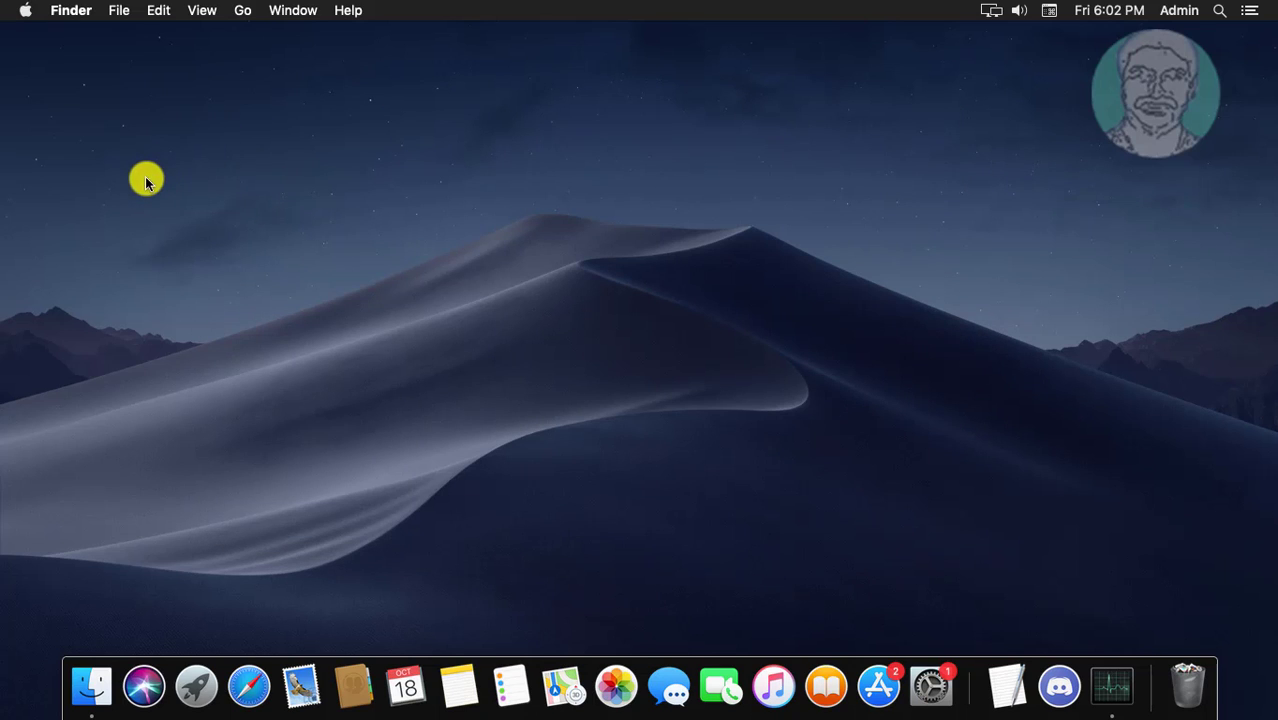
Restart the Mac from the Apple menu, confirm, and log back in with the account password.
left_click(25, 12)
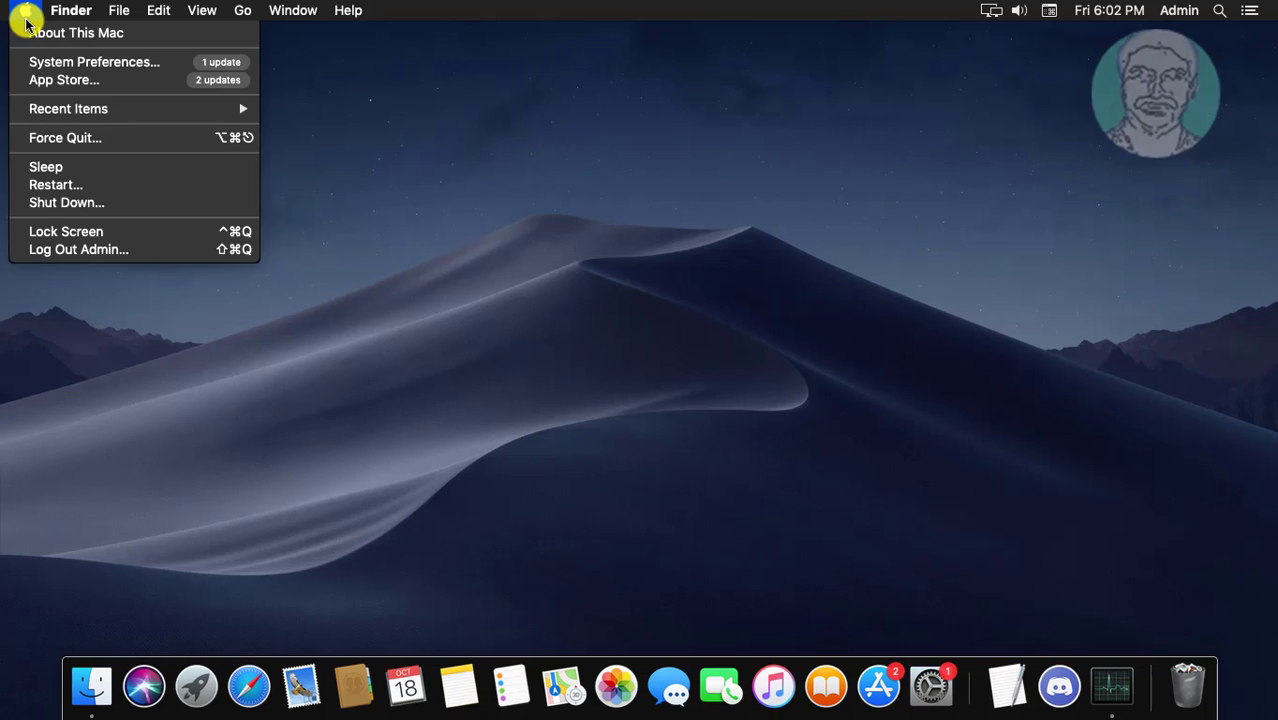
left_click(45, 190)
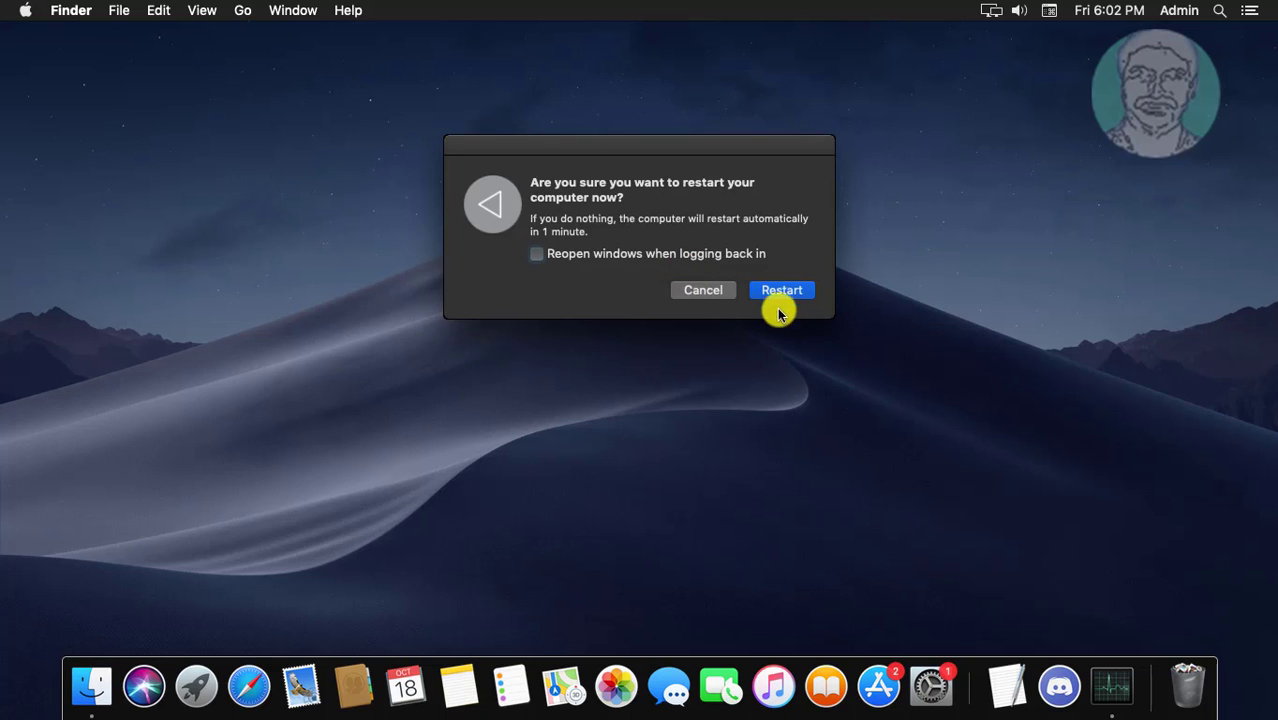
left_click(787, 294)
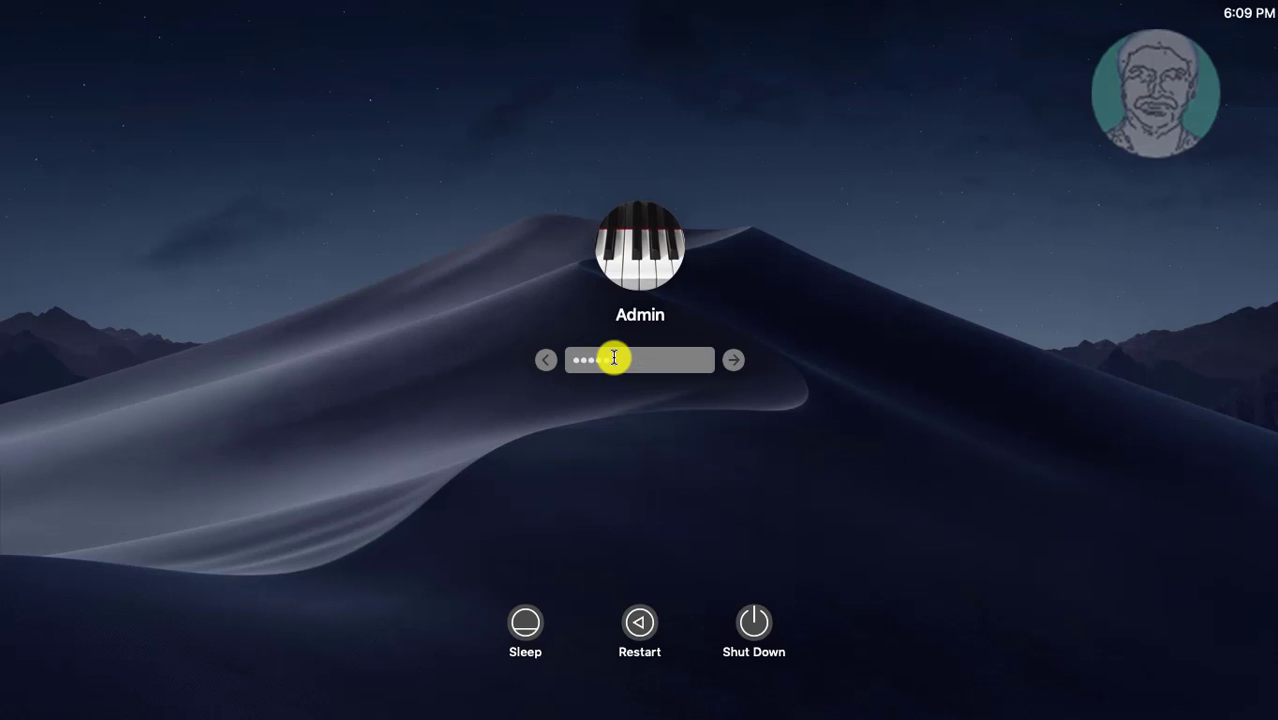
key("Return")
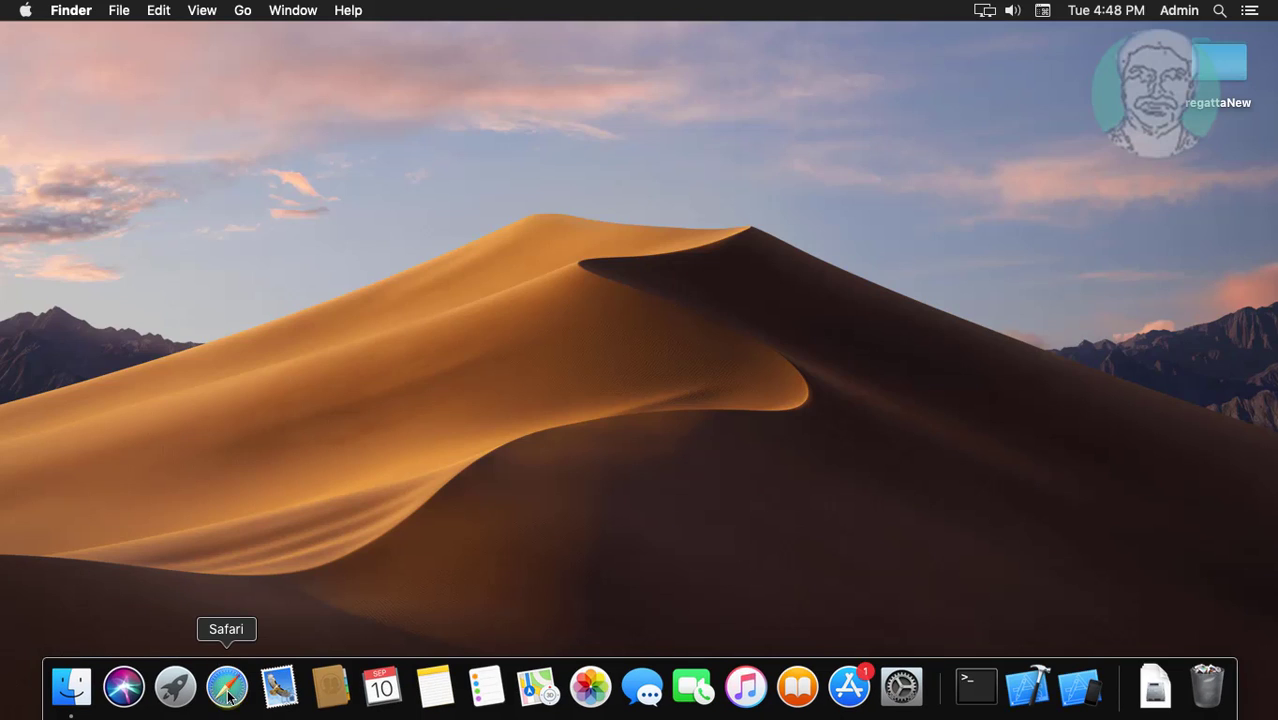
Launch Safari from the Dock and load discordapp.com by entering 'discord' in the address bar.
left_click(228, 690)
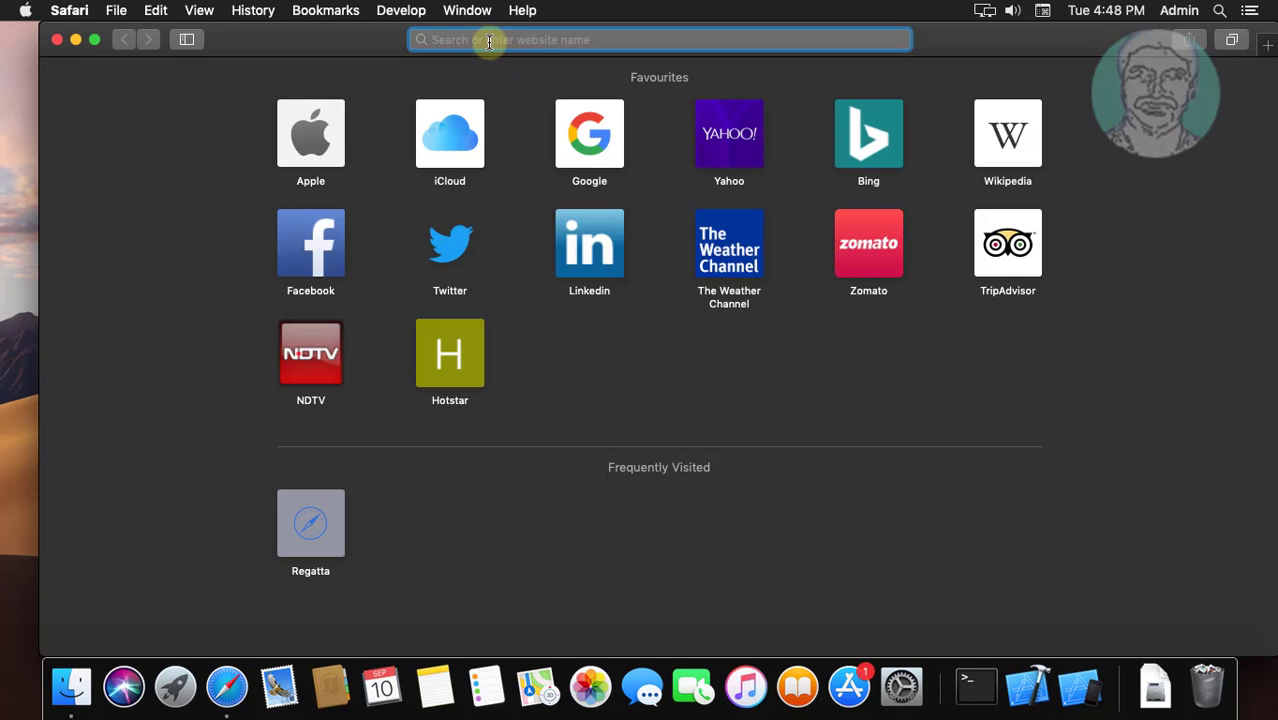
type("disco")
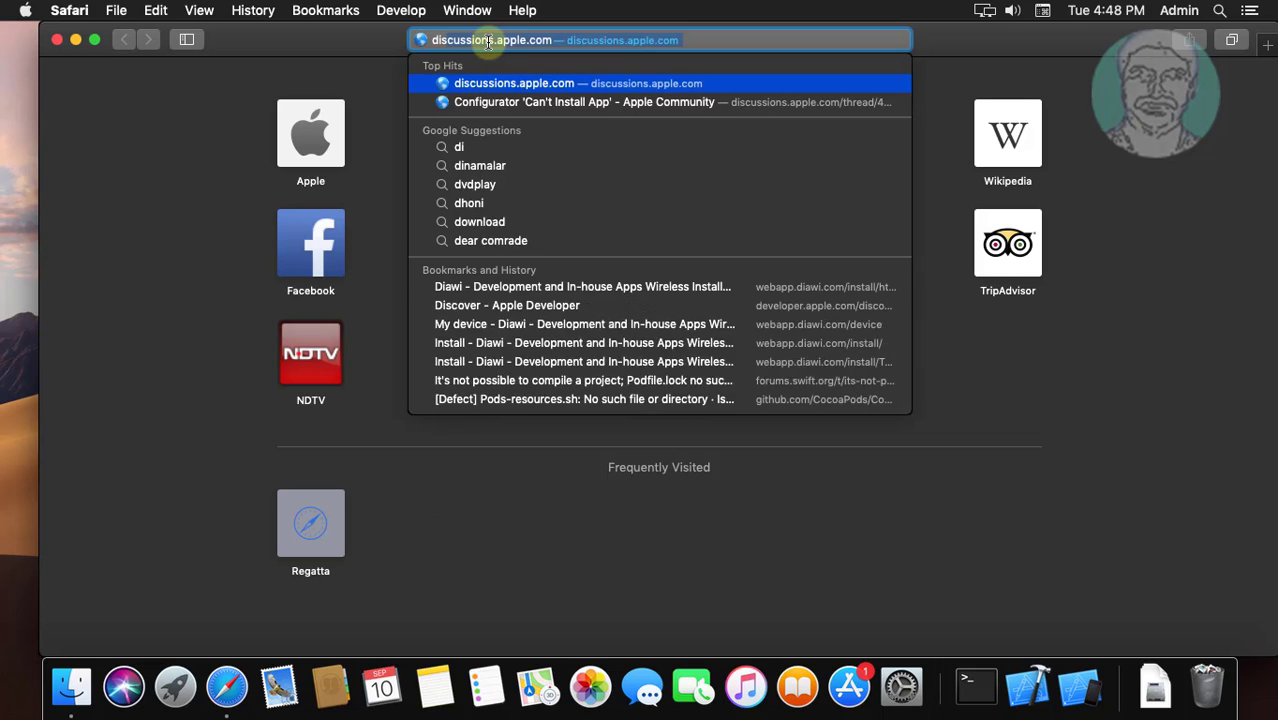
type("rd")
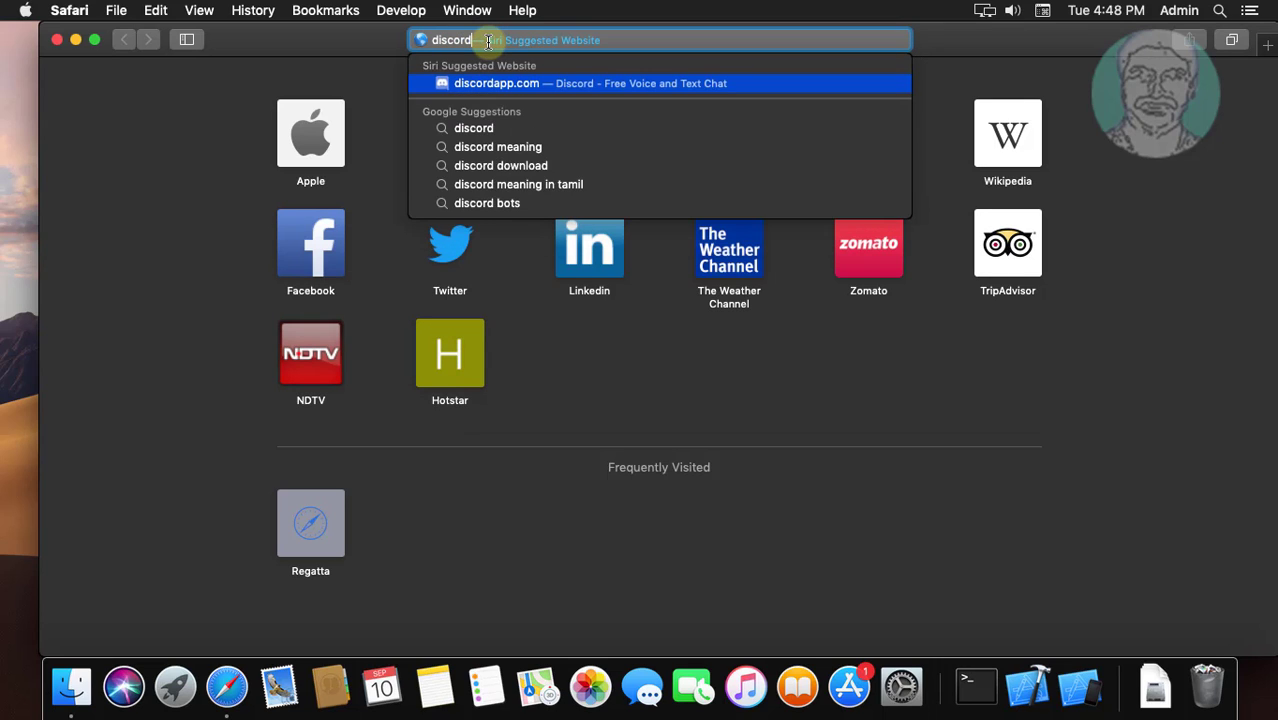
key("Return")
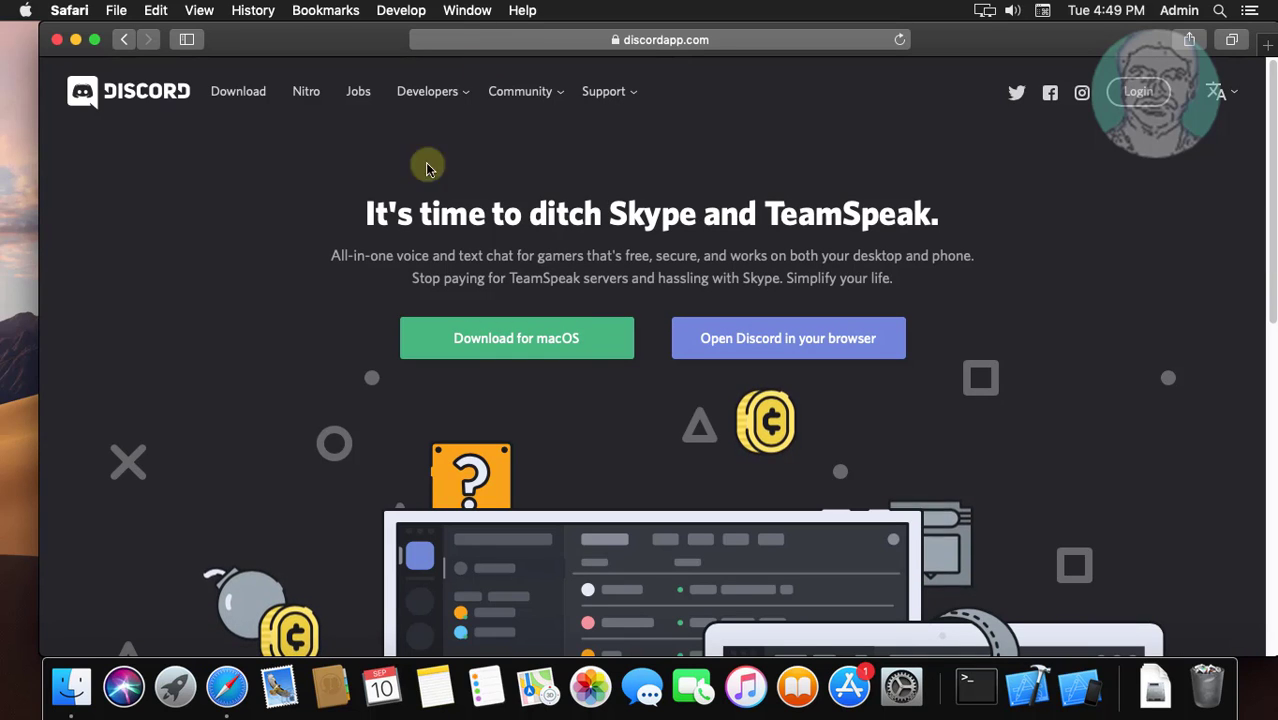
Download Discord for macOS and open the downloaded Discord.dmg from Safari's Downloads list.
left_click(240, 97)
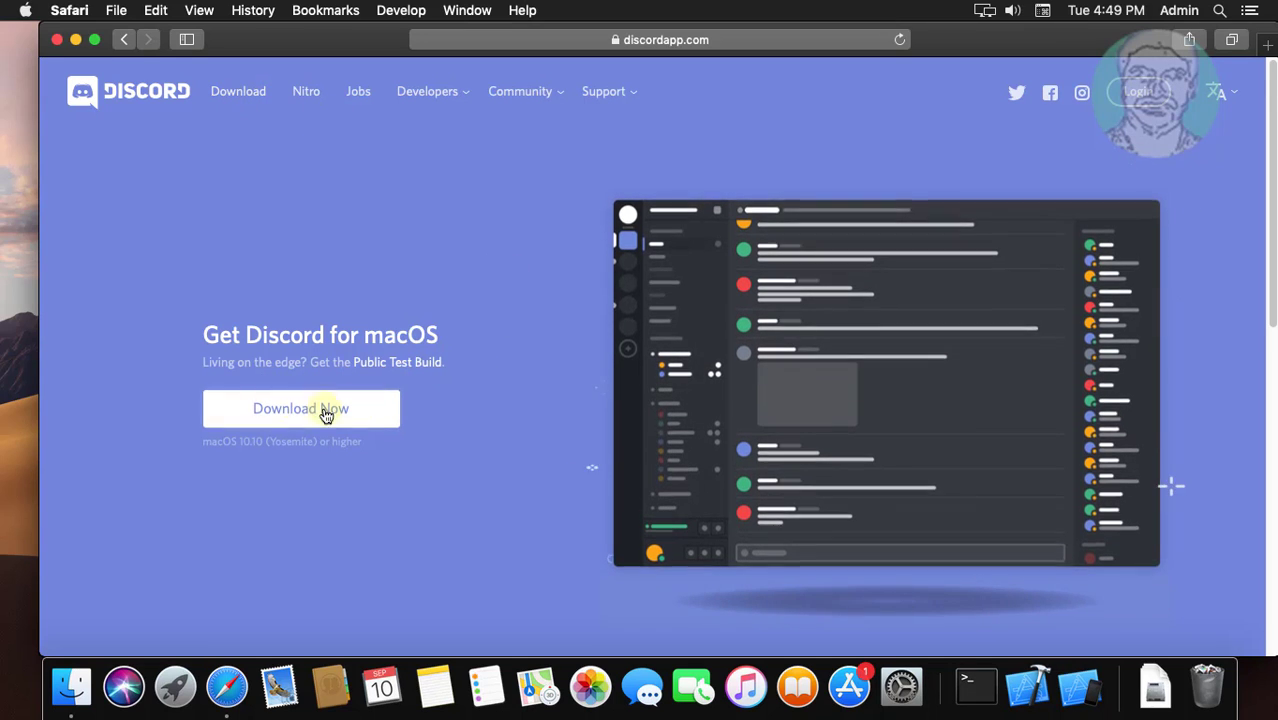
left_click(320, 418)
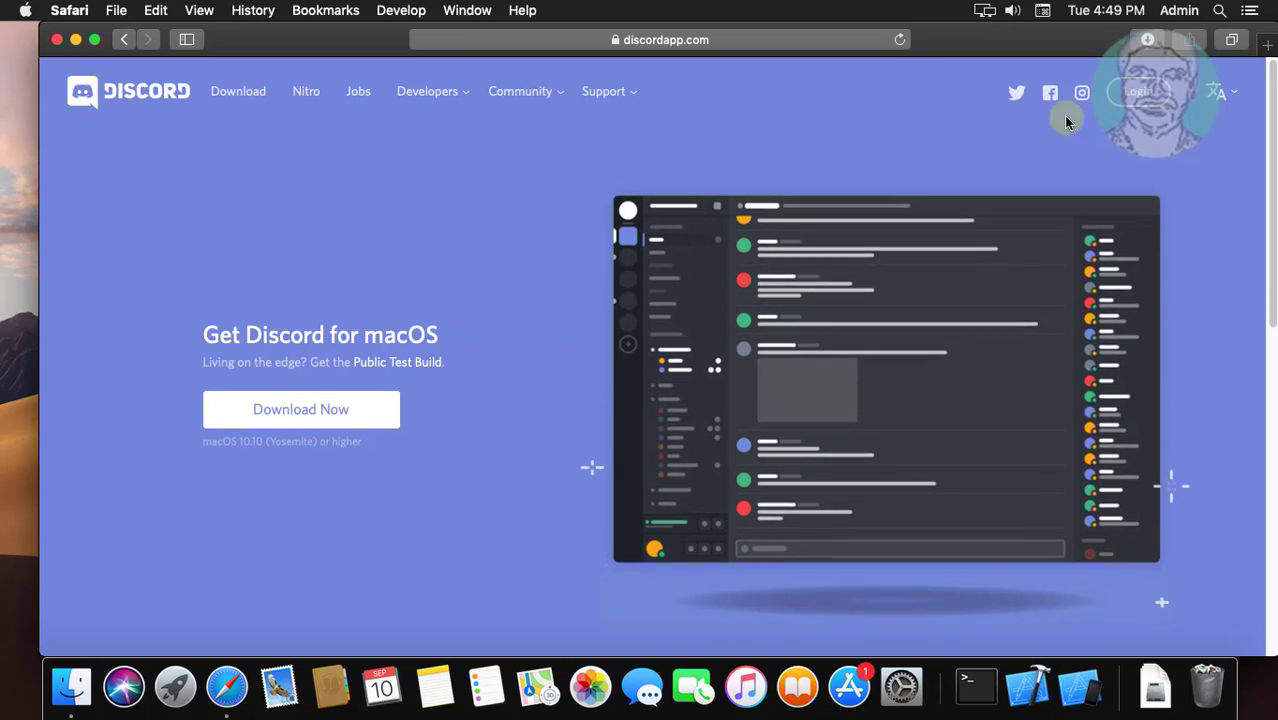
left_click(1148, 42)
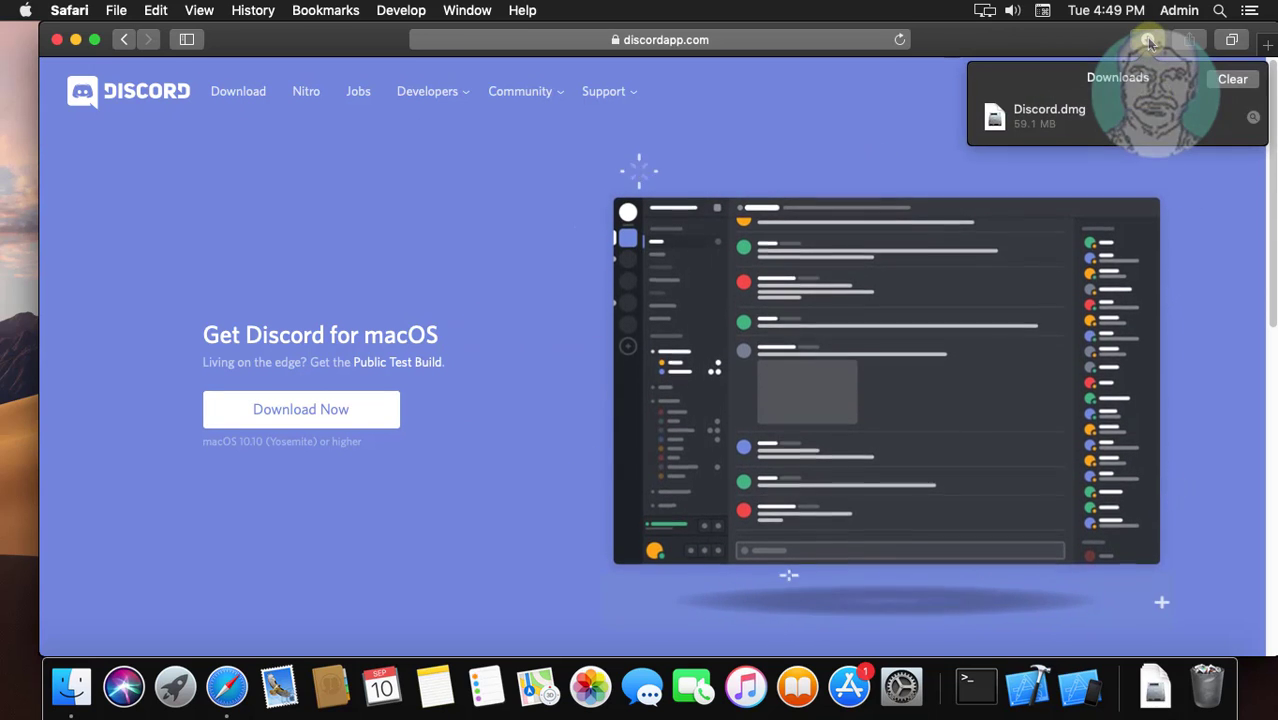
left_click(1062, 120)
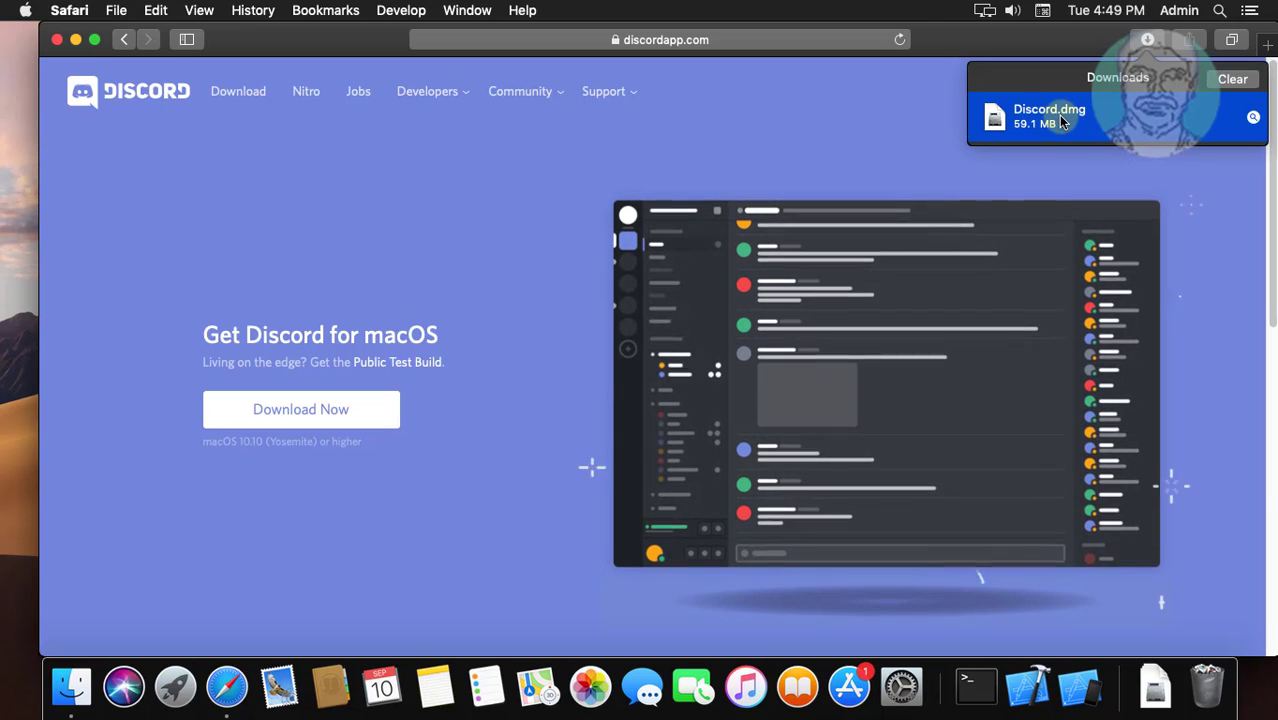
double_click(1062, 120)
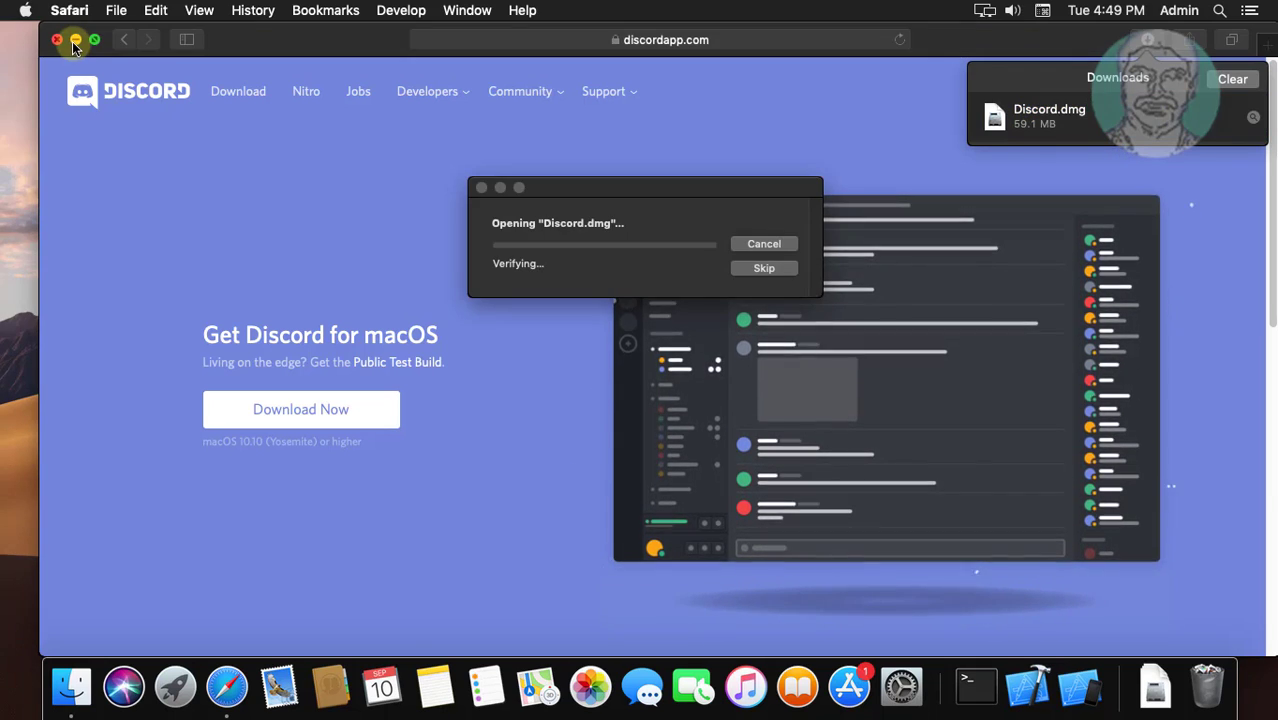
Minimize Safari, drag Discord onto the Applications folder, and close the disk image window.
left_click(75, 40)
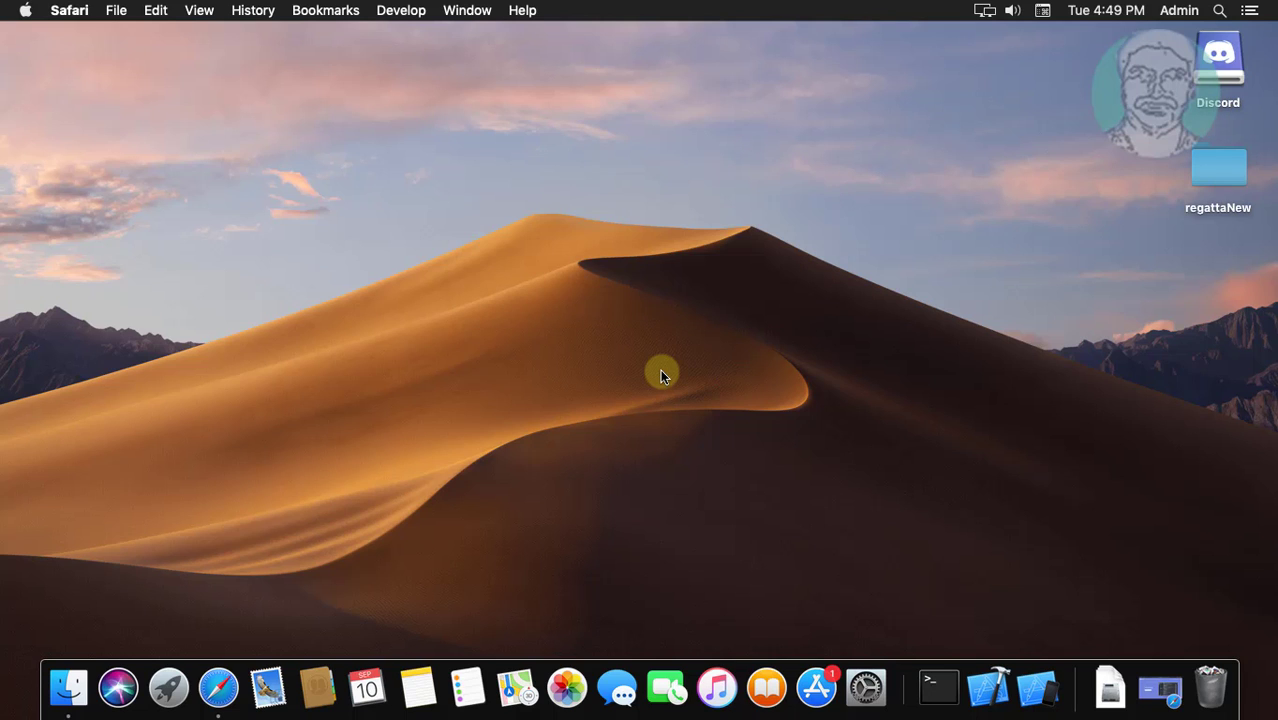
left_click_drag(465, 617, 505, 619)
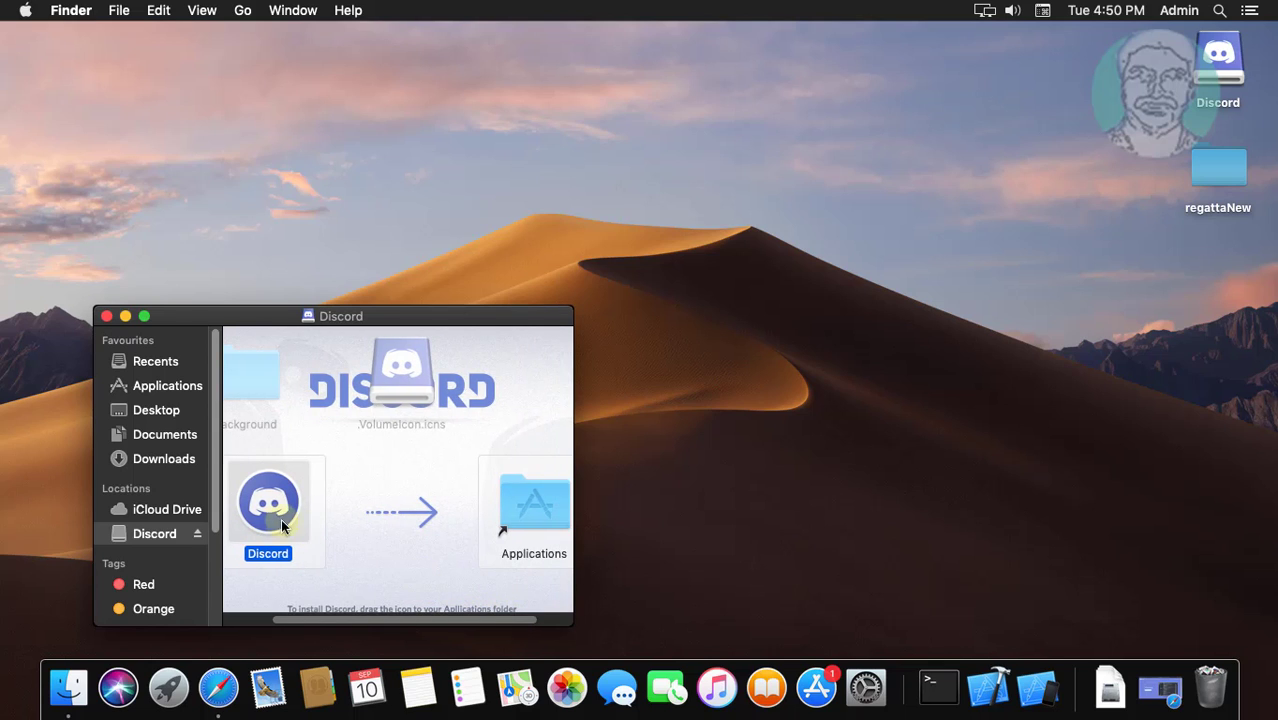
left_click_drag(312, 499, 534, 508)
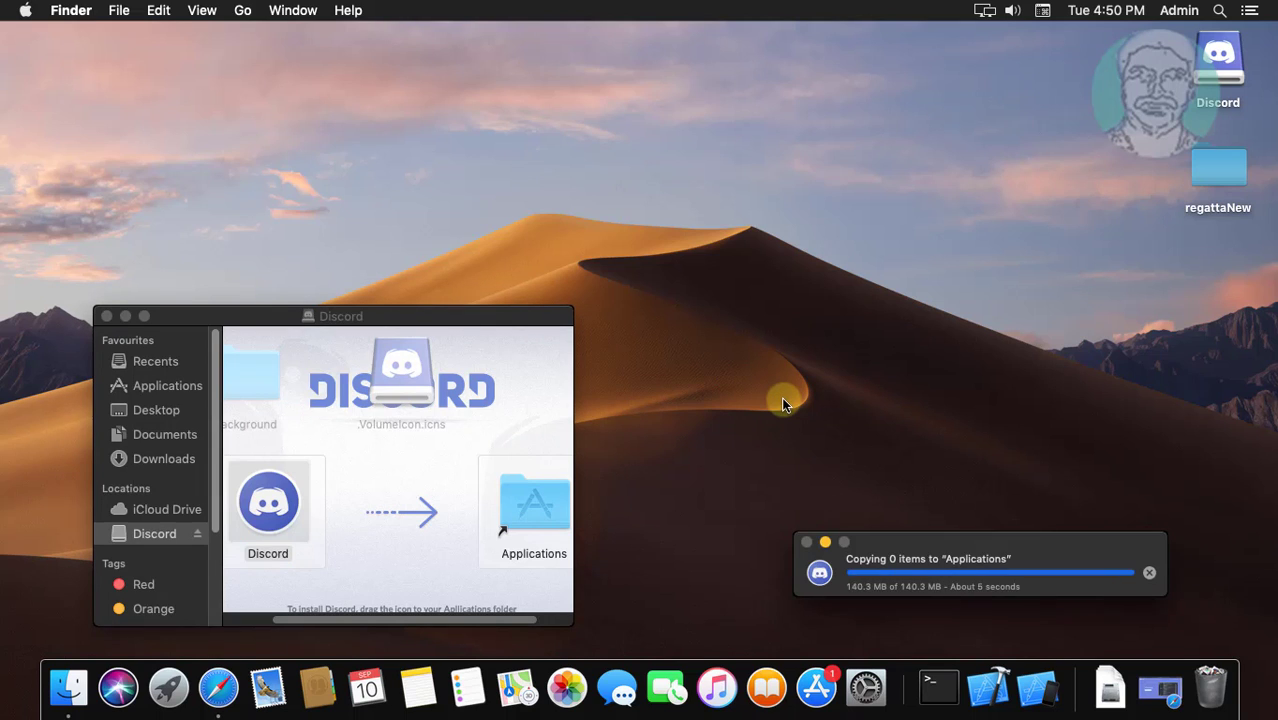
left_click(106, 316)
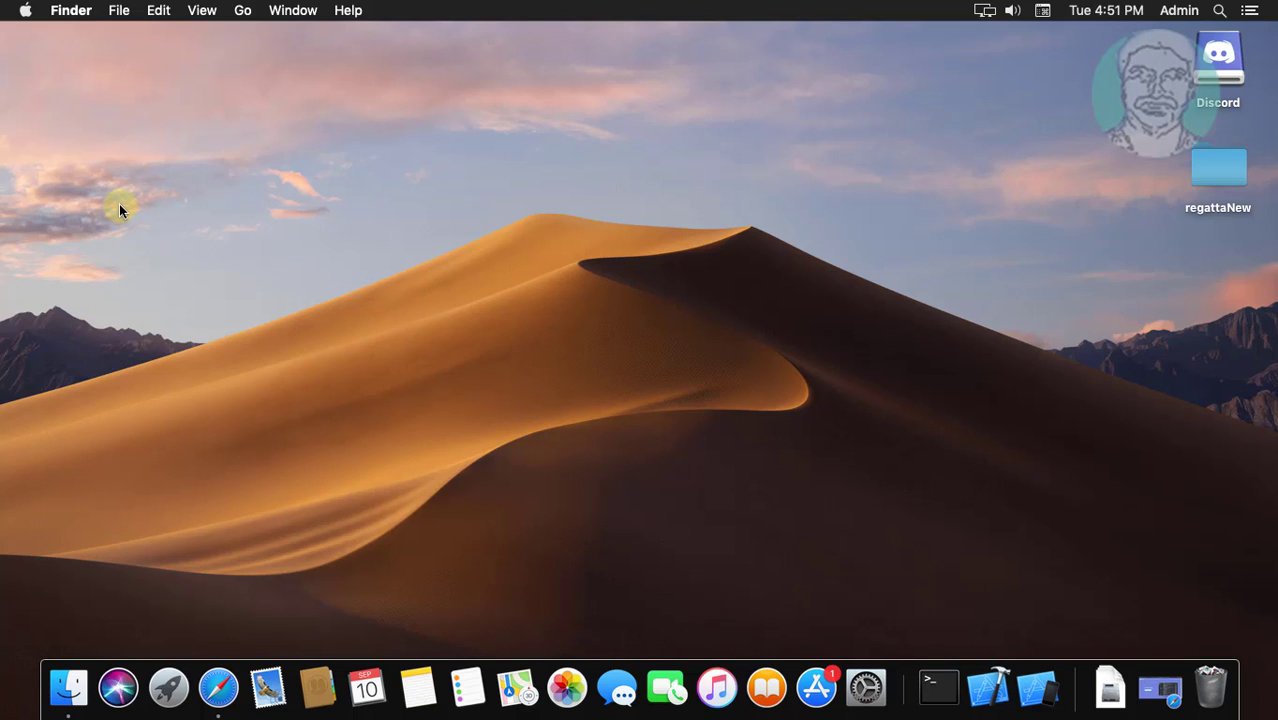
Launch Discord from the Applications folder via the Go menu, then close the Applications window.
left_click(243, 11)
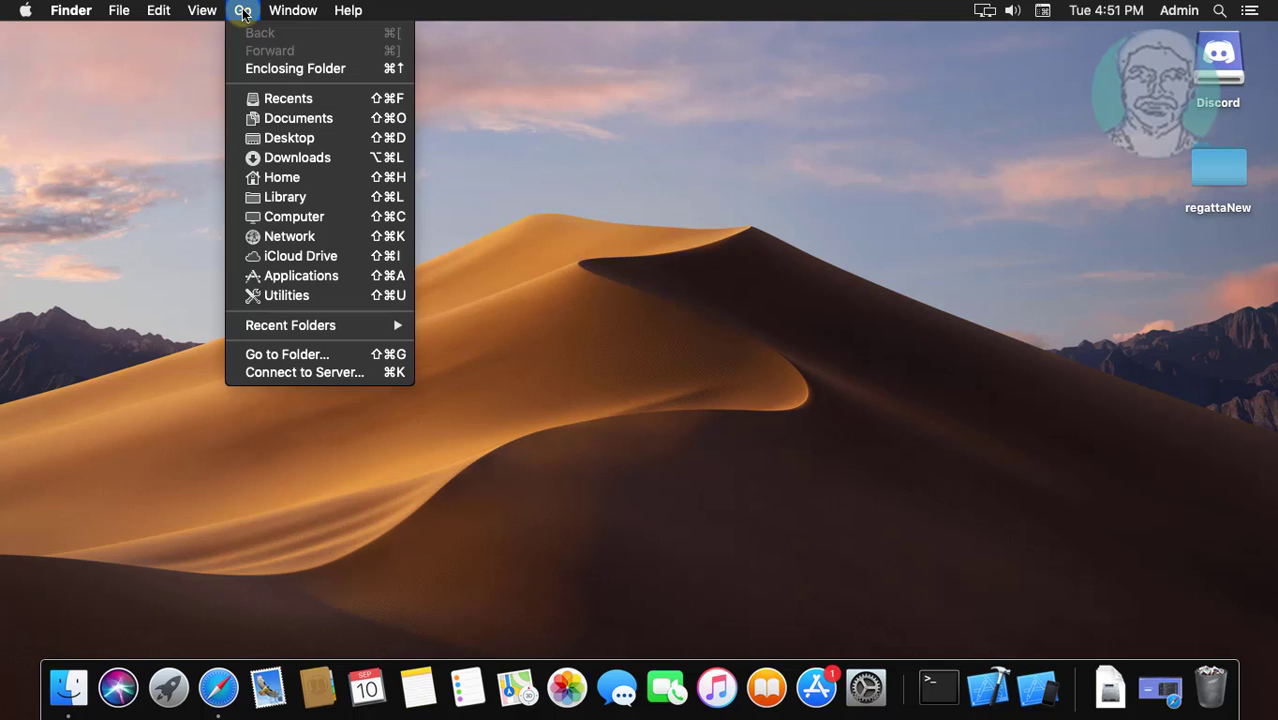
left_click(313, 281)
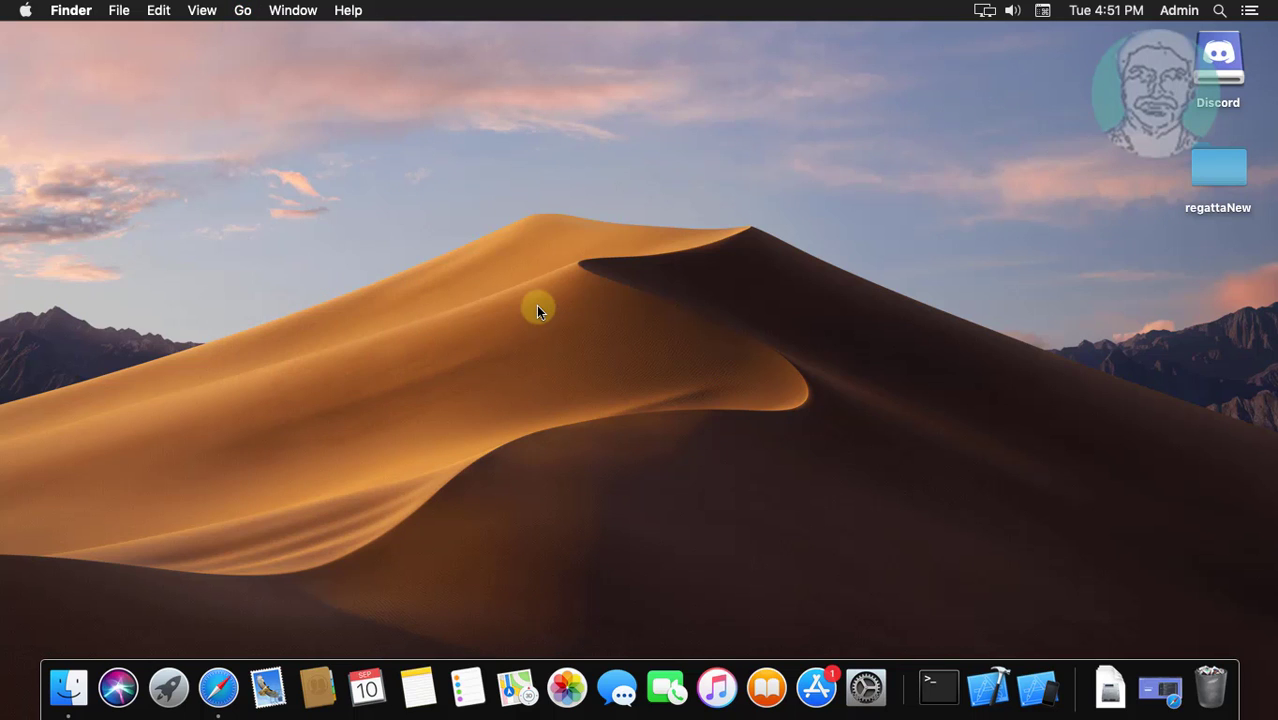
scroll(816, 410, "up", 3)
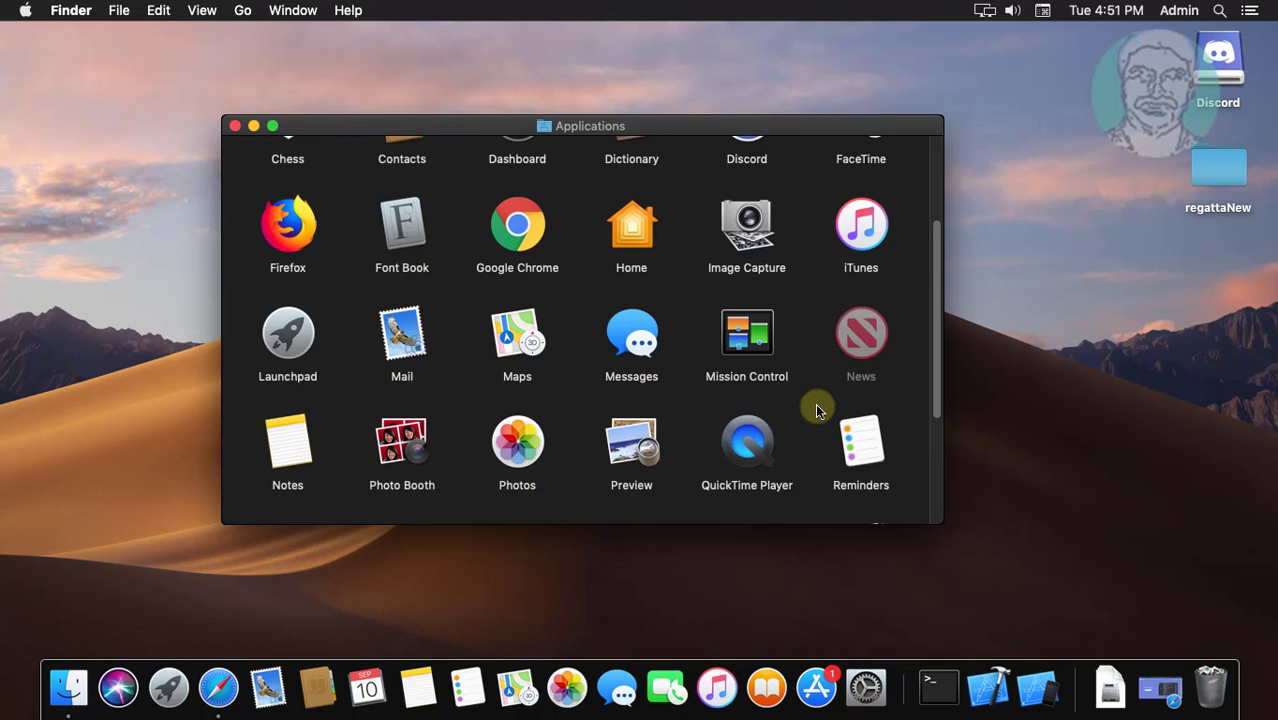
scroll(816, 410, "up", 1)
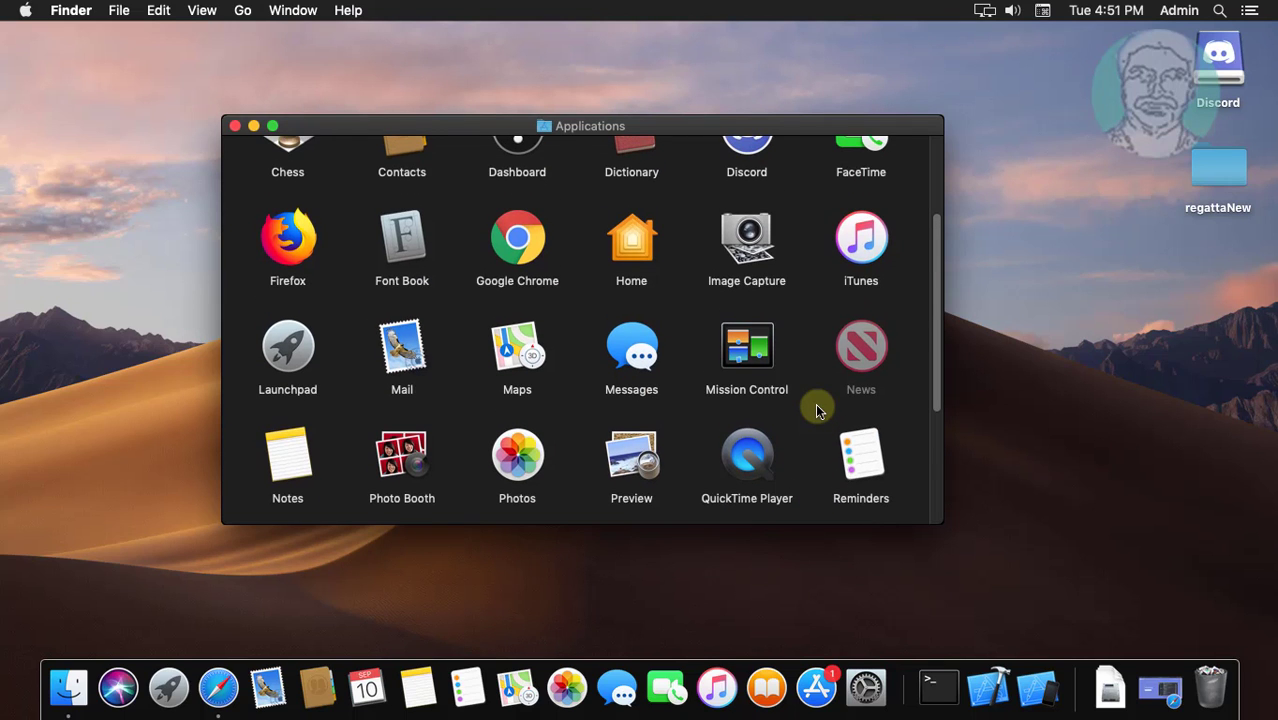
scroll(818, 405, "up", 5)
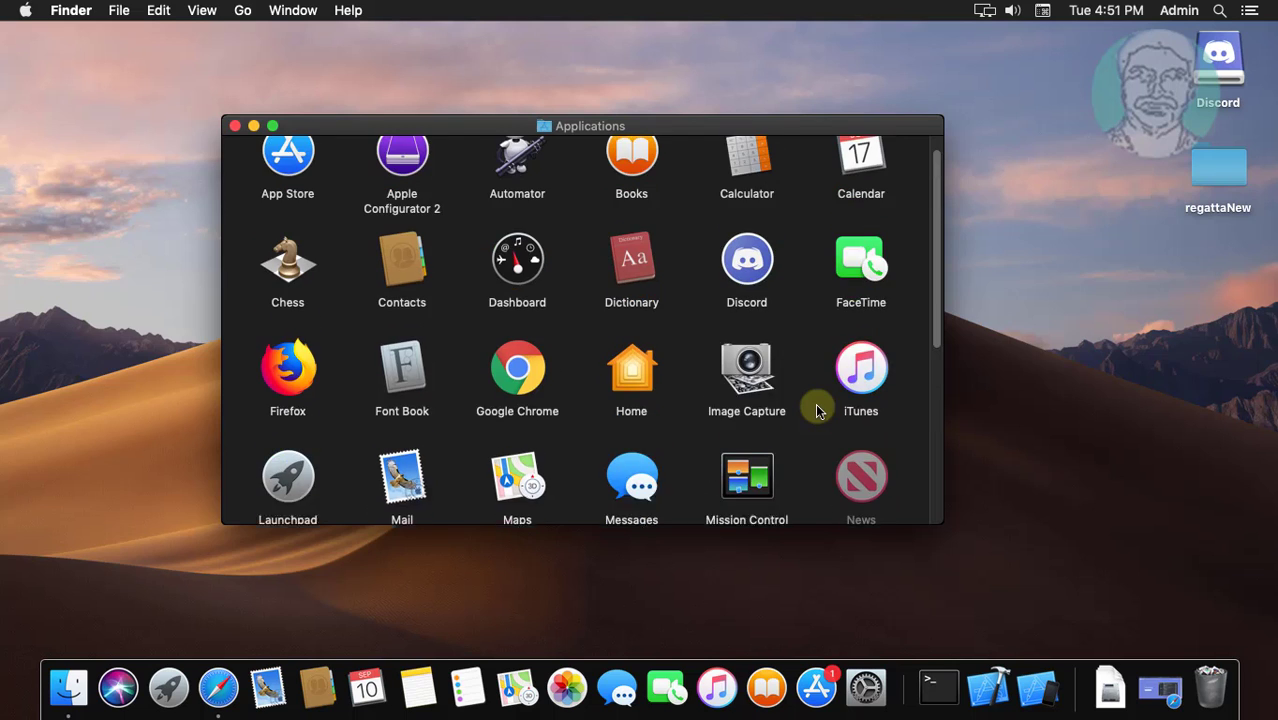
double_click(737, 291)
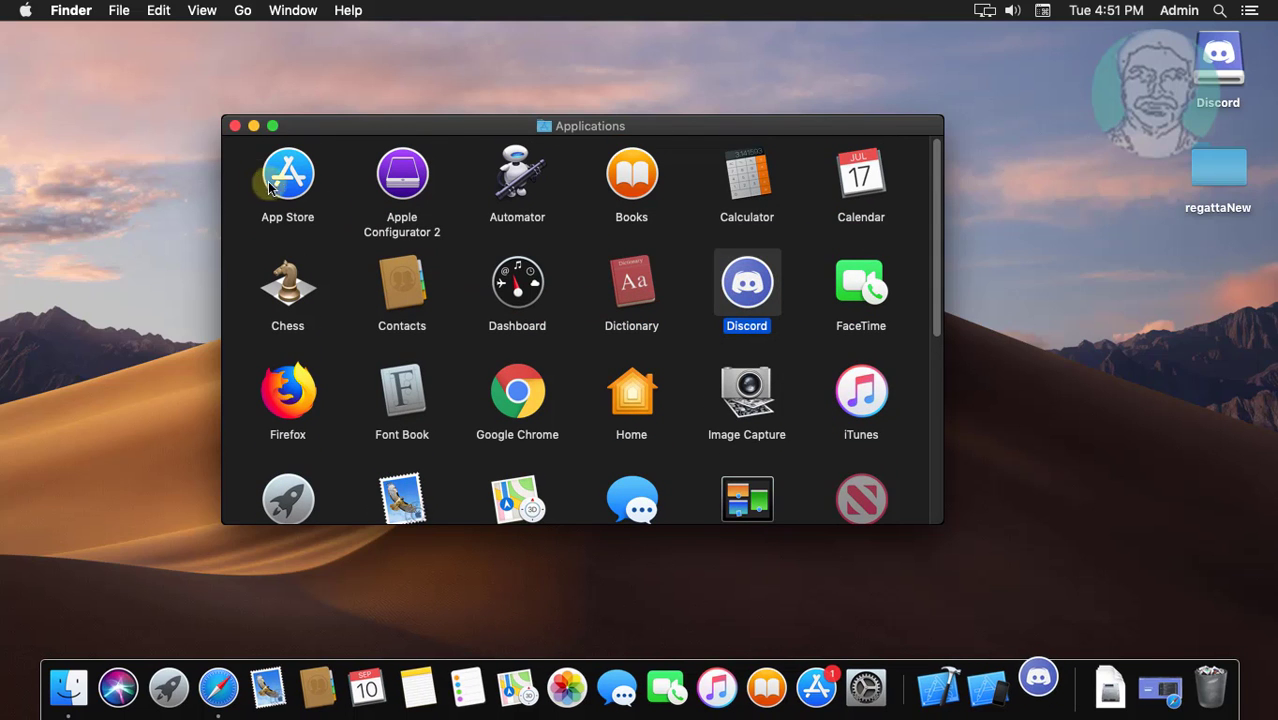
left_click(233, 127)
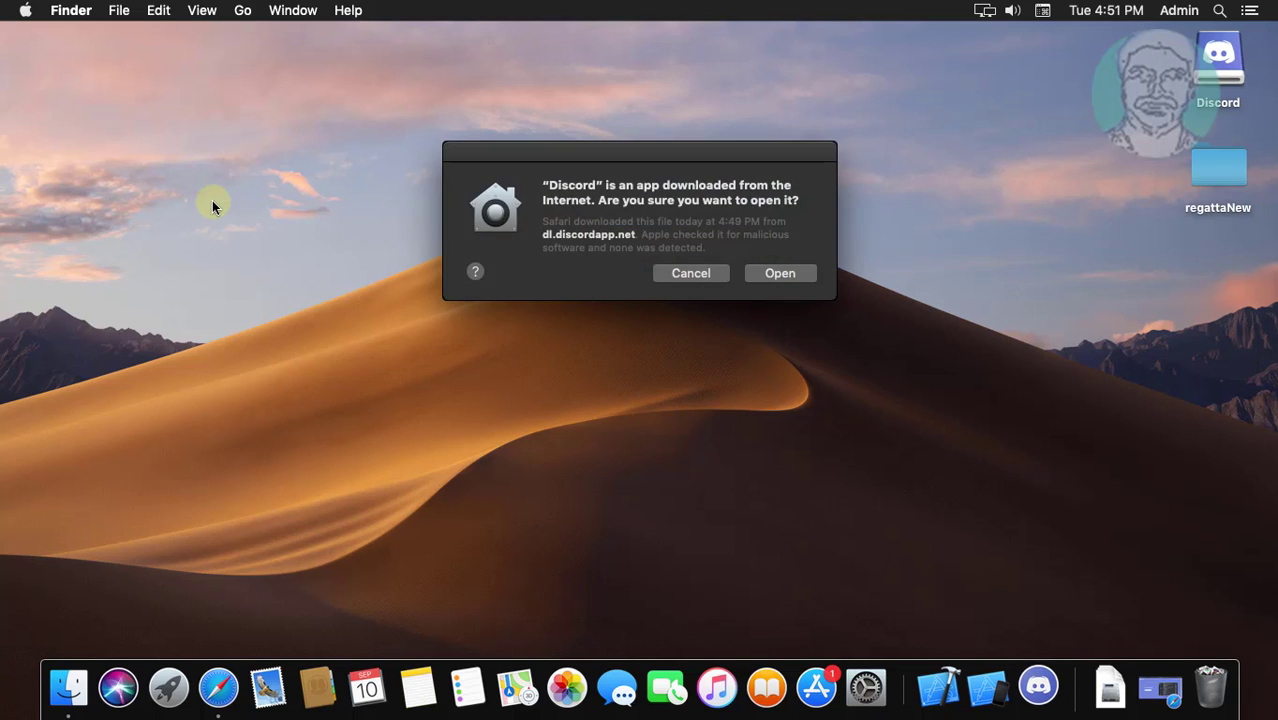
Confirm opening the downloaded Discord app, then switch back to Safari.
left_click(801, 274)
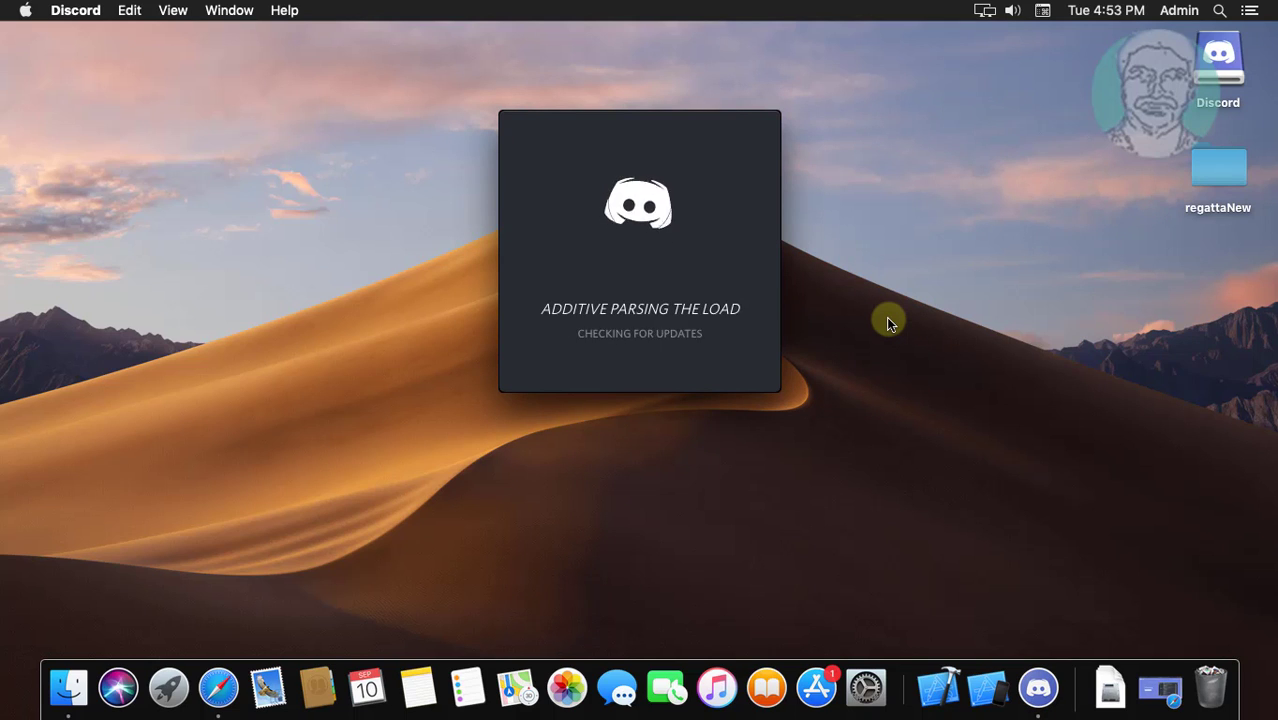
key("super+Tab")
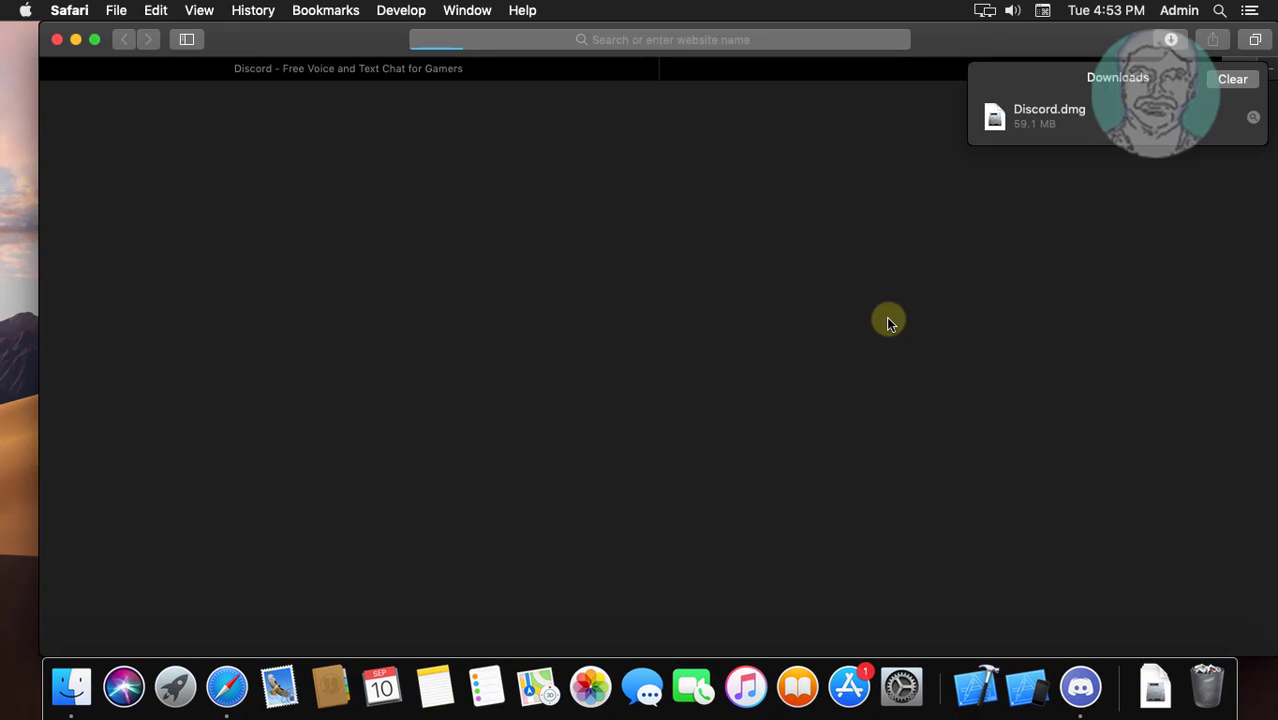